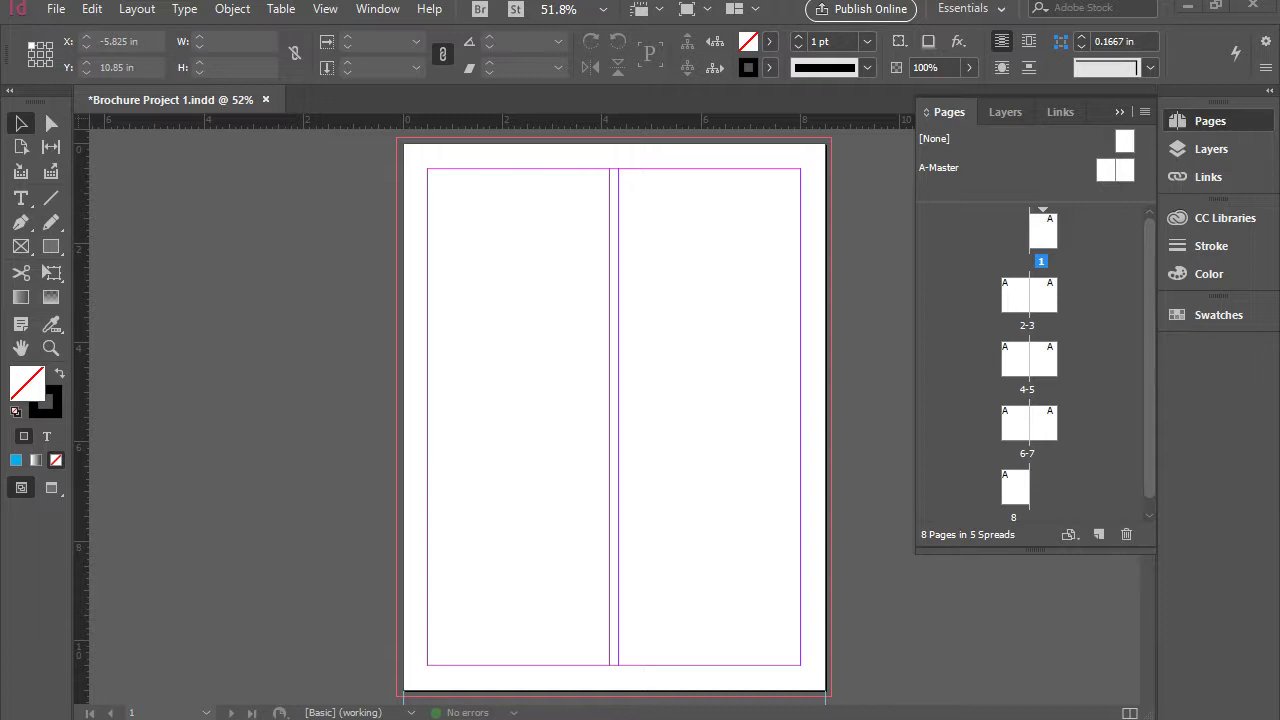
- Scroll the document down to the pages 2–3 spread and bring the Pages panel back
click(1046, 492)
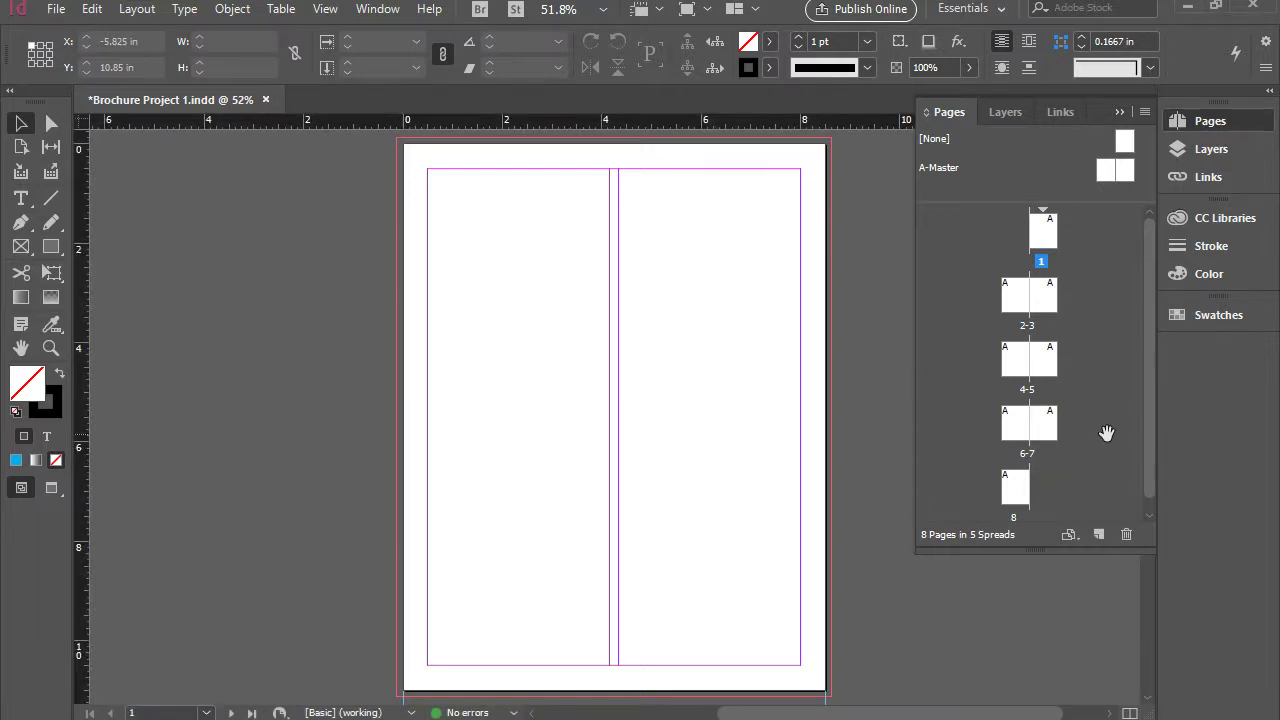
click(1212, 120)
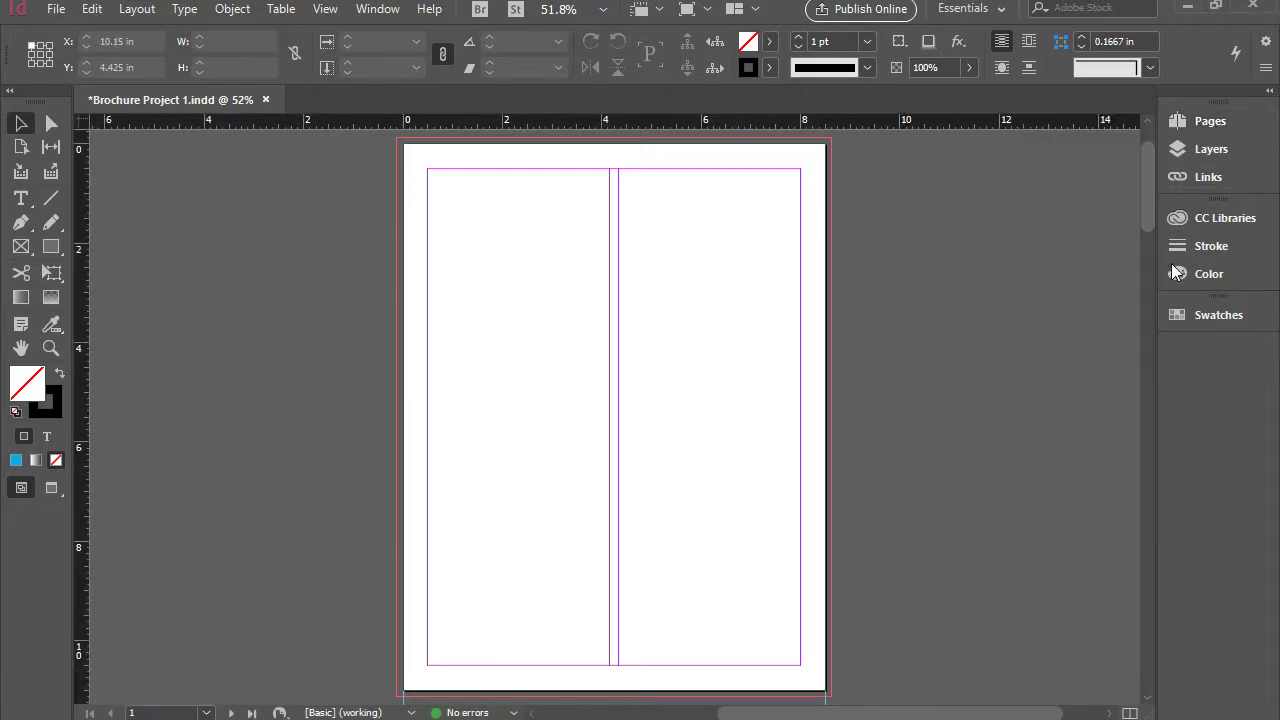
drag(1150, 202, 1151, 282)
key(ctrl+minus)
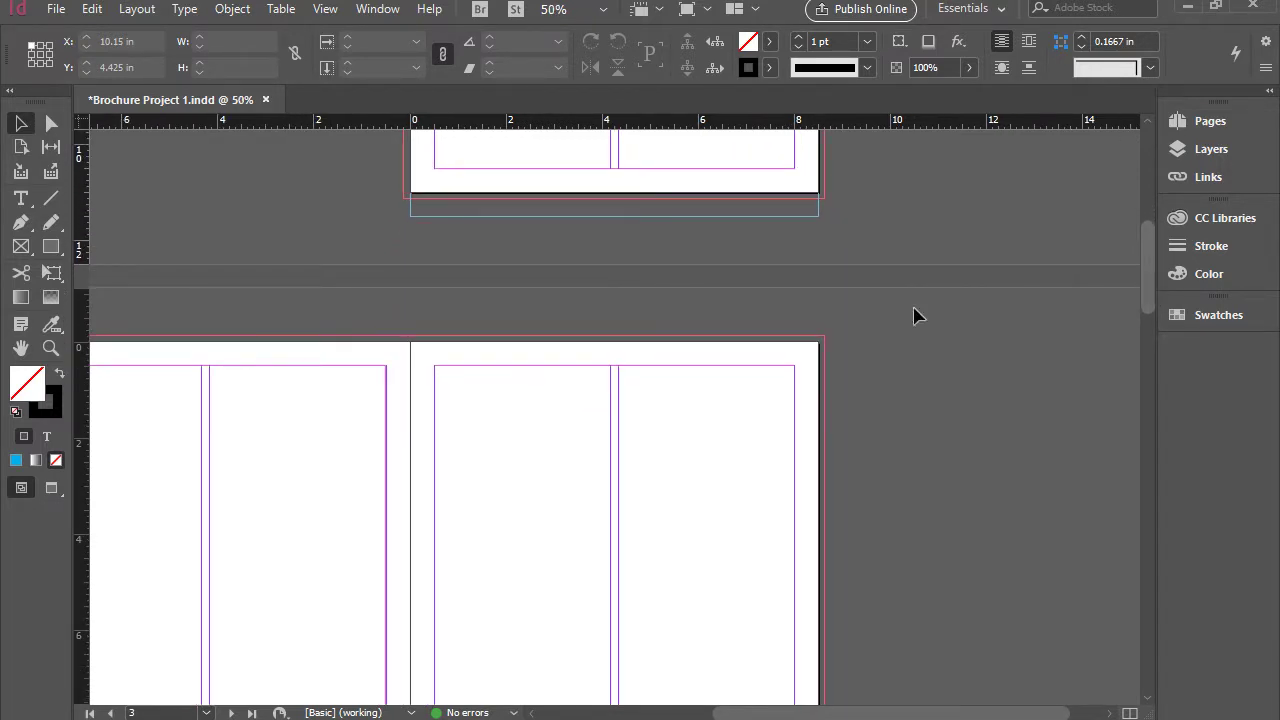
click(21, 348)
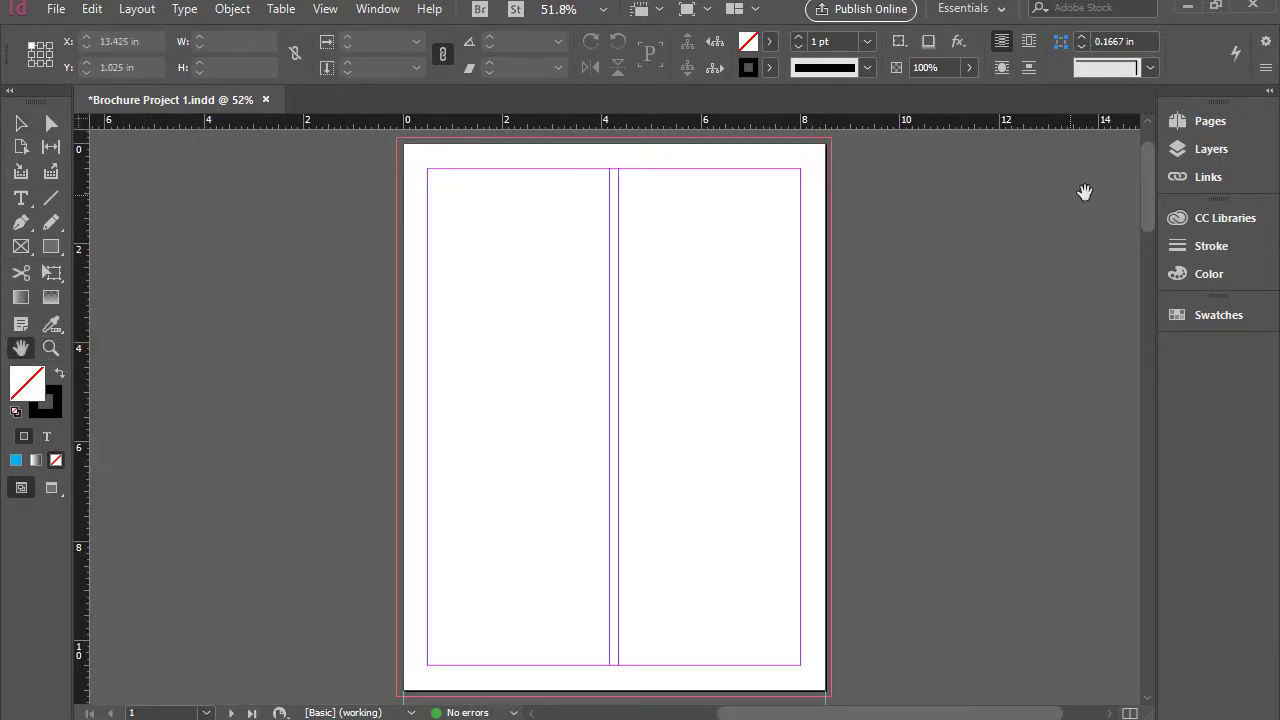
drag(1147, 194, 1146, 277)
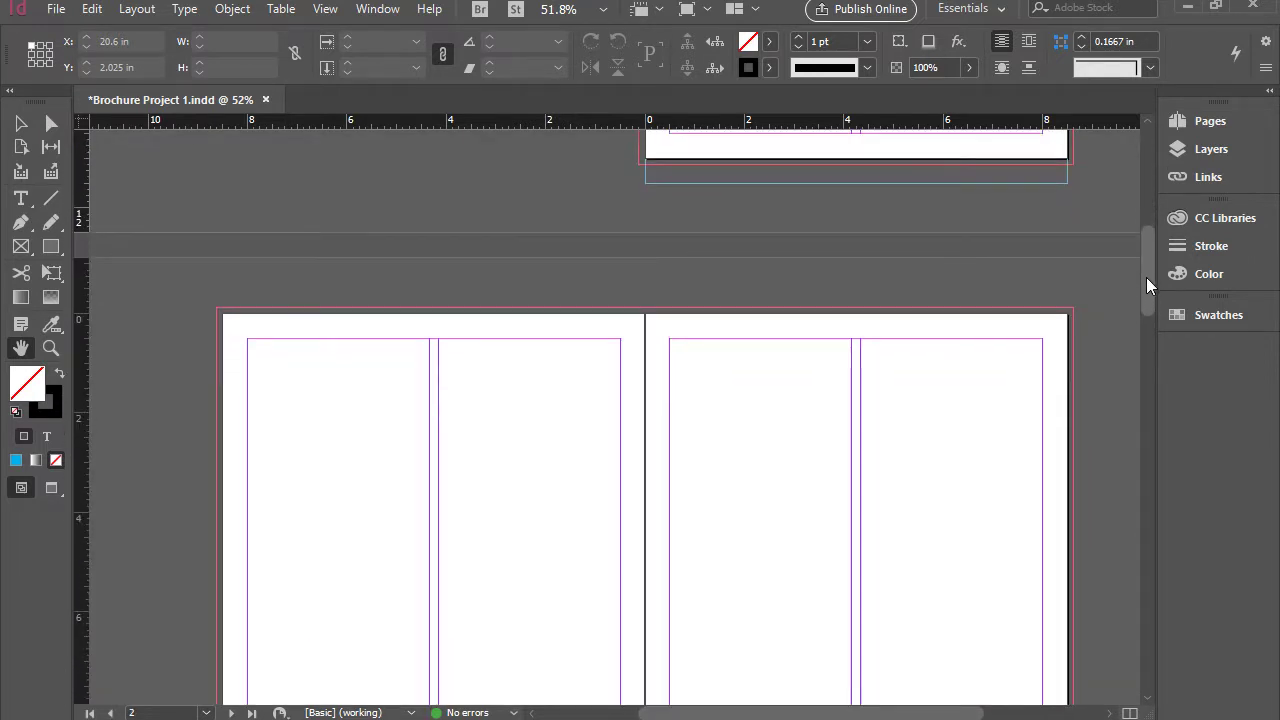
click(1235, 121)
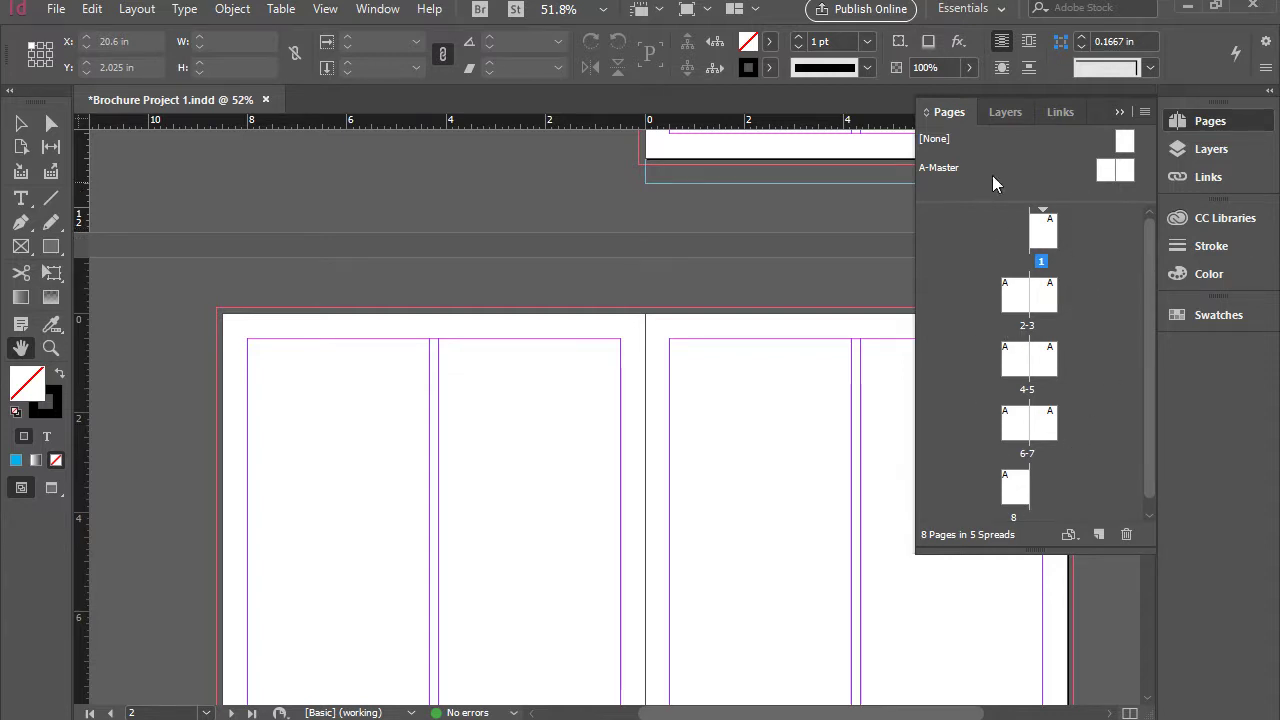
- Select the A-Master row at the top of the Pages panel
click(1069, 172)
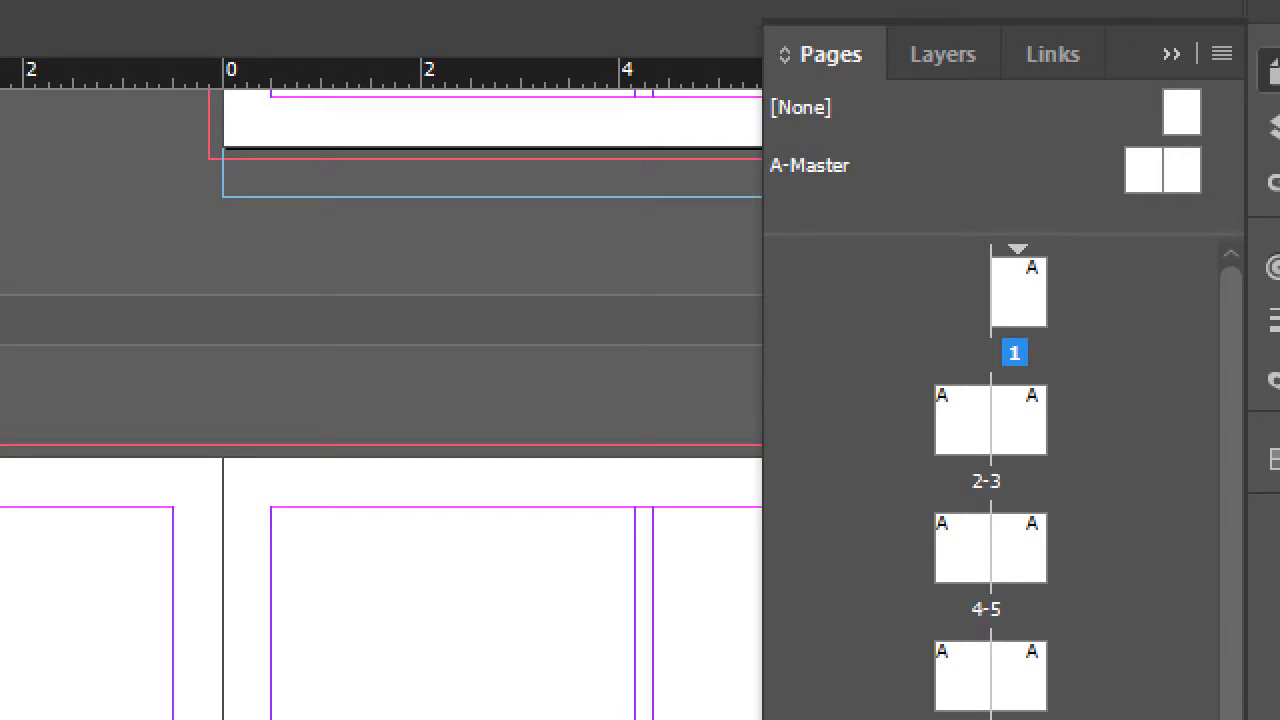
click(1066, 171)
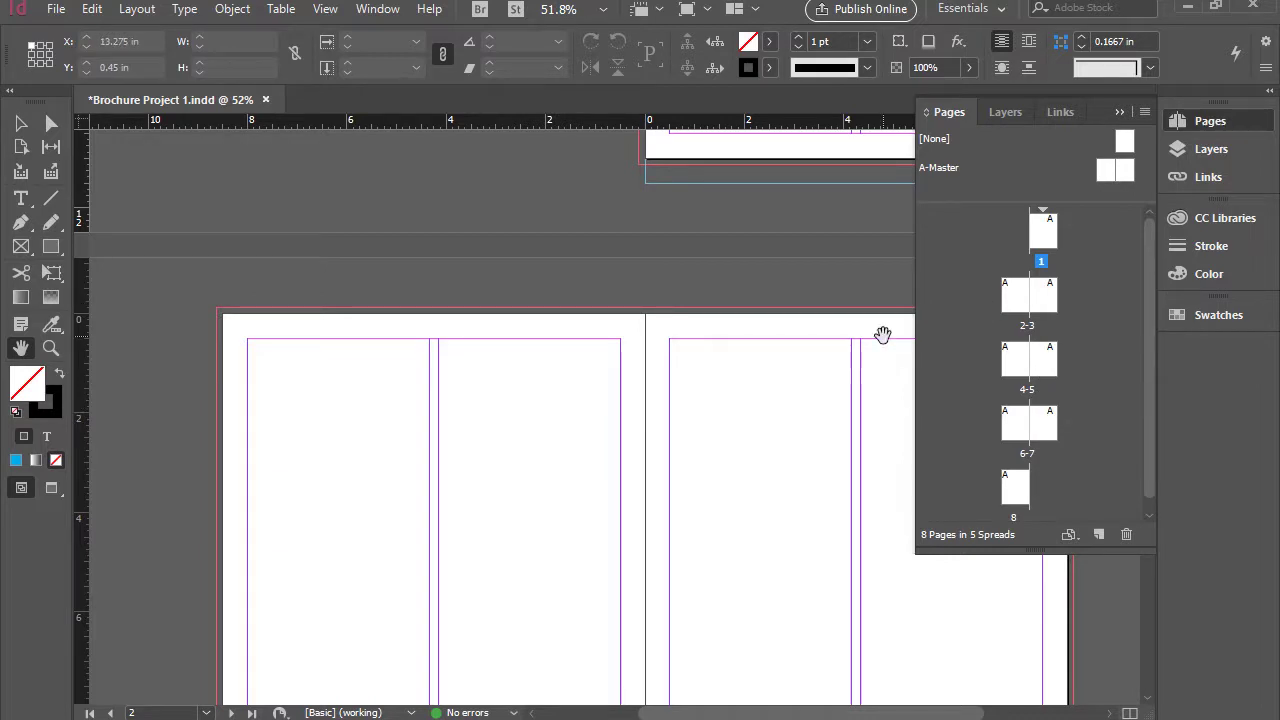
click(943, 170)
mouse_move(944, 169)
mouse_down()
mouse_move(1043, 220)
mouse_move(1026, 460)
mouse_move(1050, 374)
mouse_move(1020, 489)
mouse_move(1077, 371)
mouse_move(1111, 337)
mouse_move(1114, 249)
mouse_move(932, 175)
mouse_up()
click(940, 172)
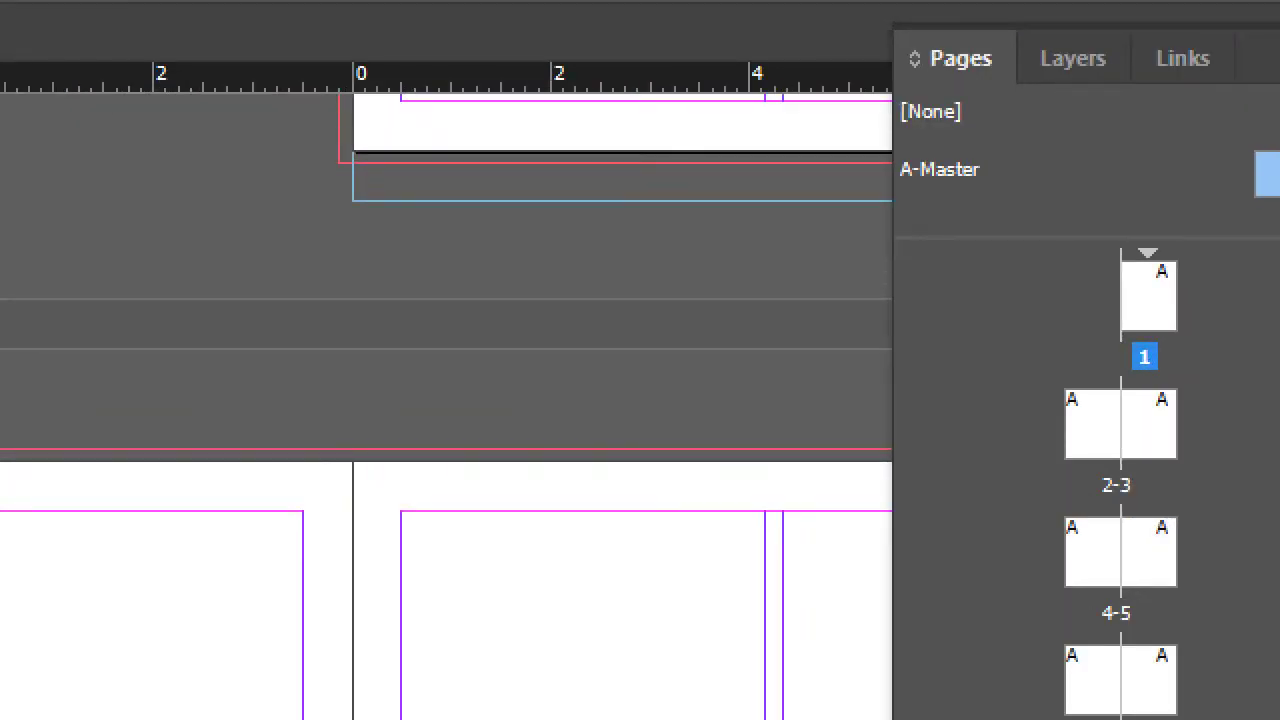
click(938, 168)
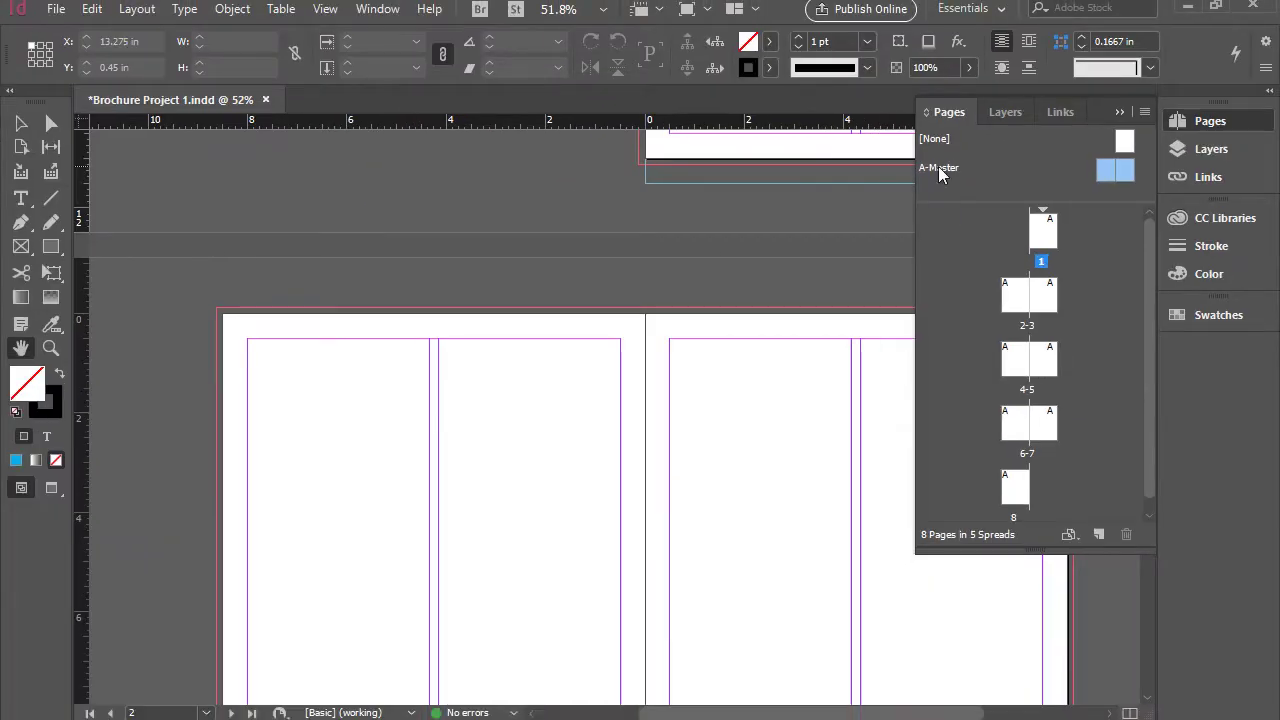
- Open the A-Master spread for editing and choose the Rectangle tool
double_click(938, 169)
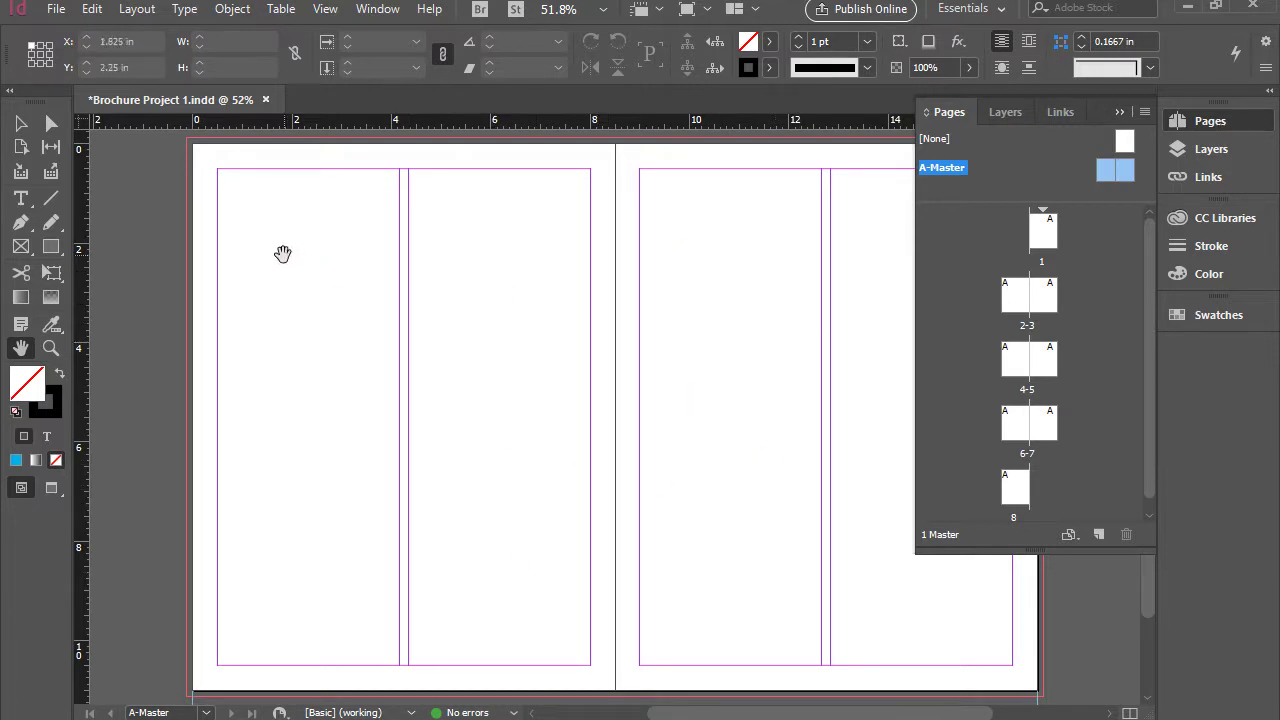
click(53, 249)
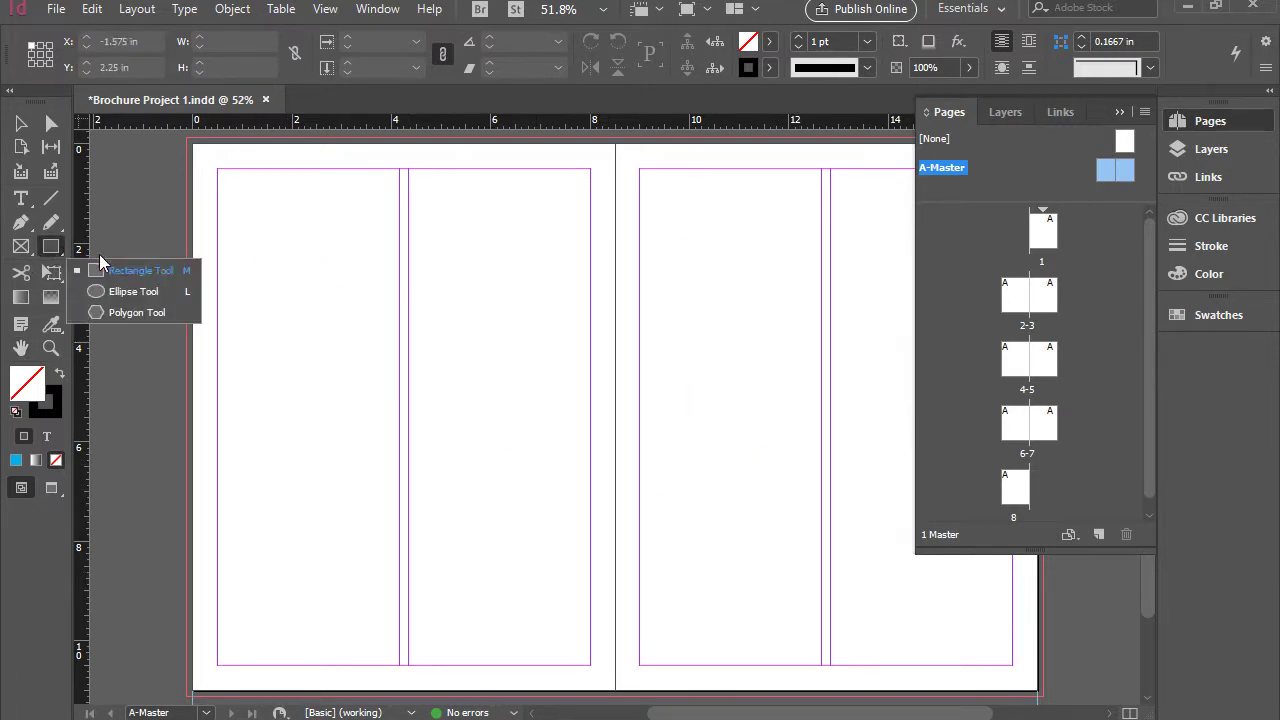
click(100, 268)
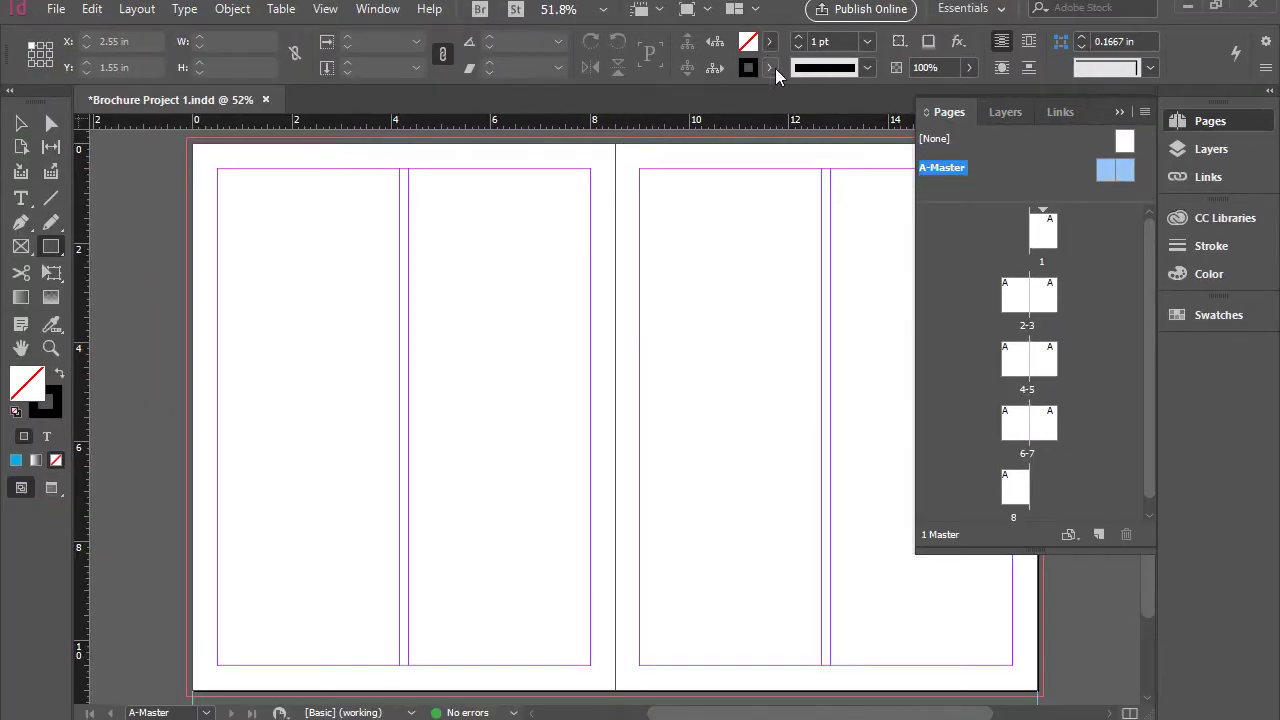
- Draw a cyan (C=100) 7.5 × 2.375 in bar across the left page's top
click(770, 89)
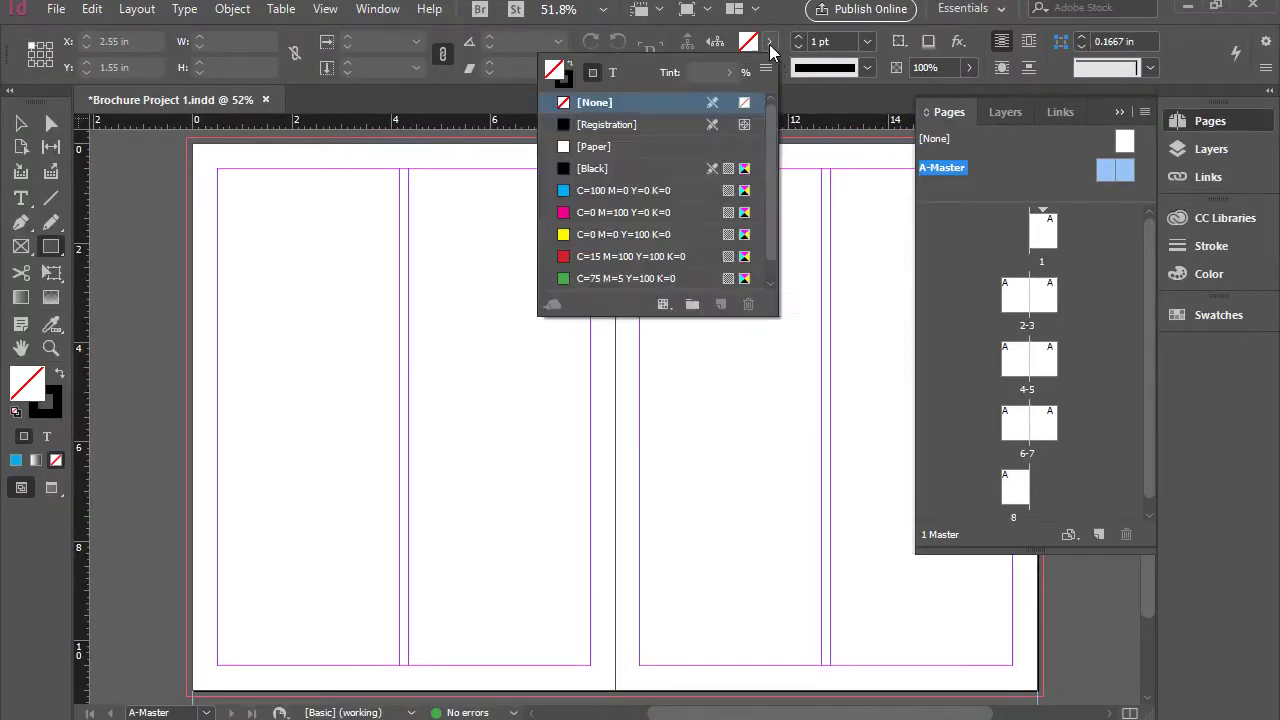
click(600, 191)
key(Escape)
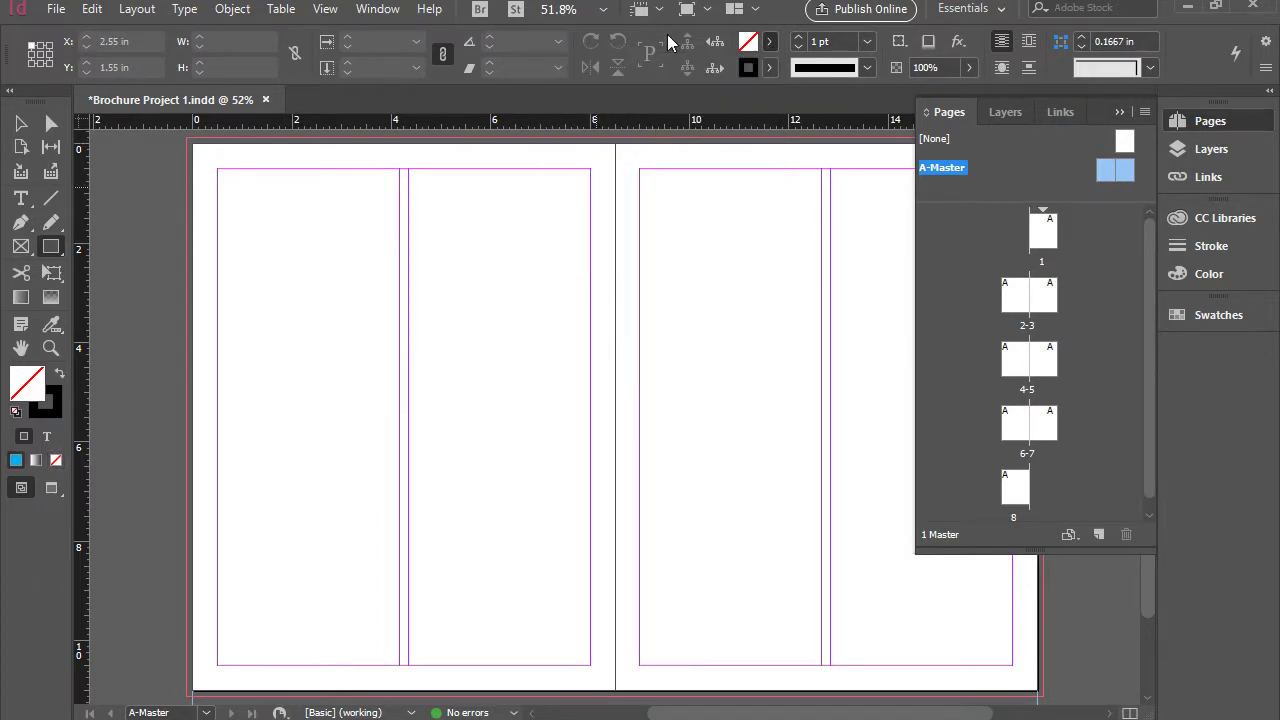
click(826, 206)
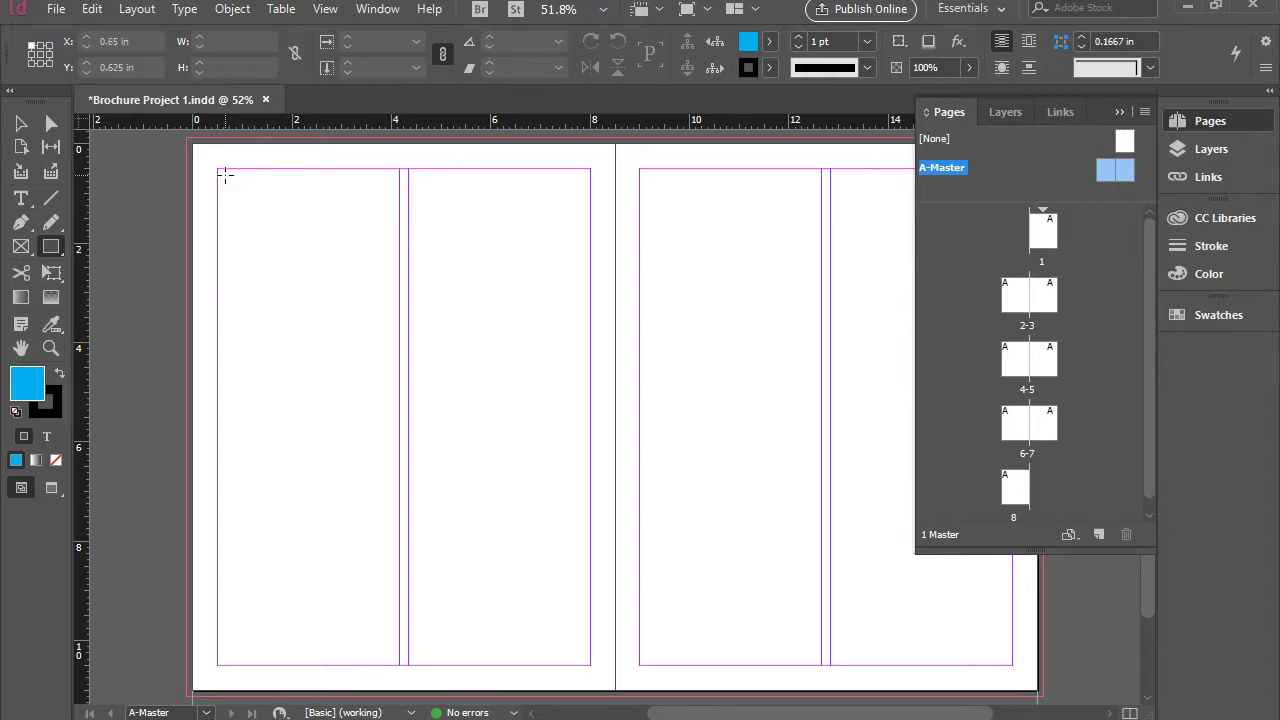
drag(226, 176, 590, 288)
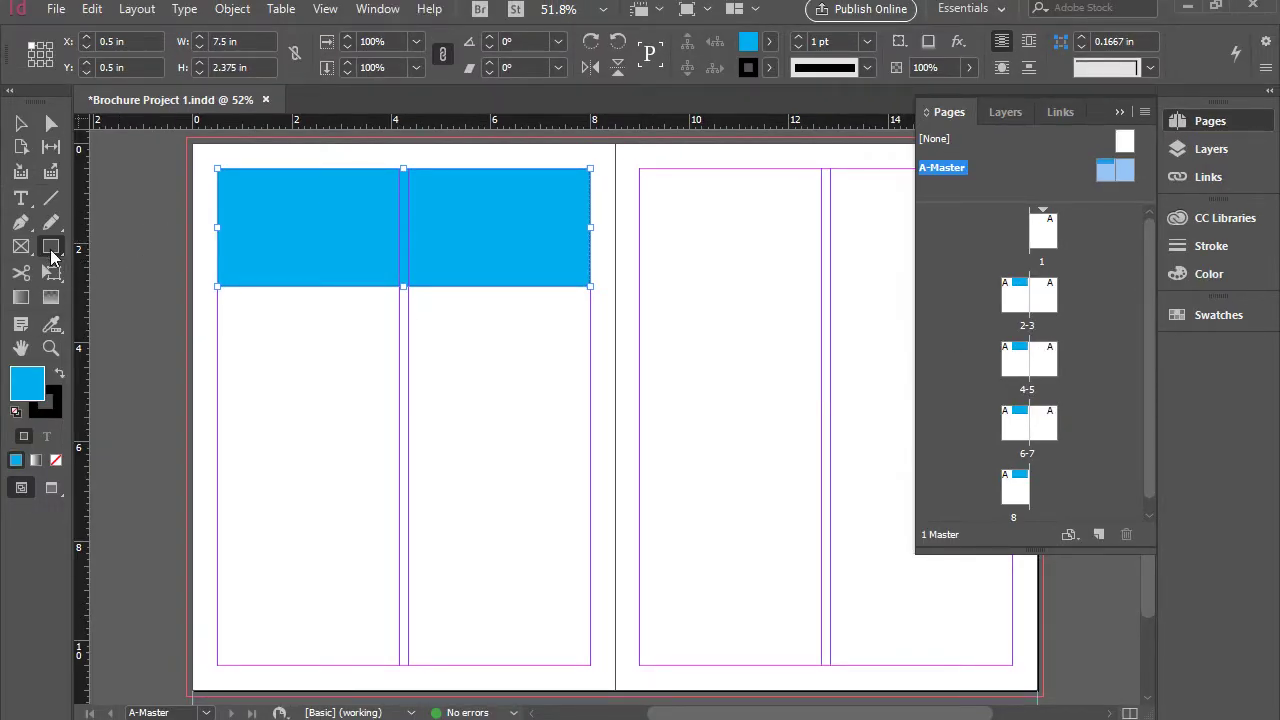
drag(50, 248, 142, 293)
- Draw a circle near the right page's top and fill it with the C=0 M=0 Y=100 K=0 yellow swatch
drag(665, 233, 816, 377)
click(769, 41)
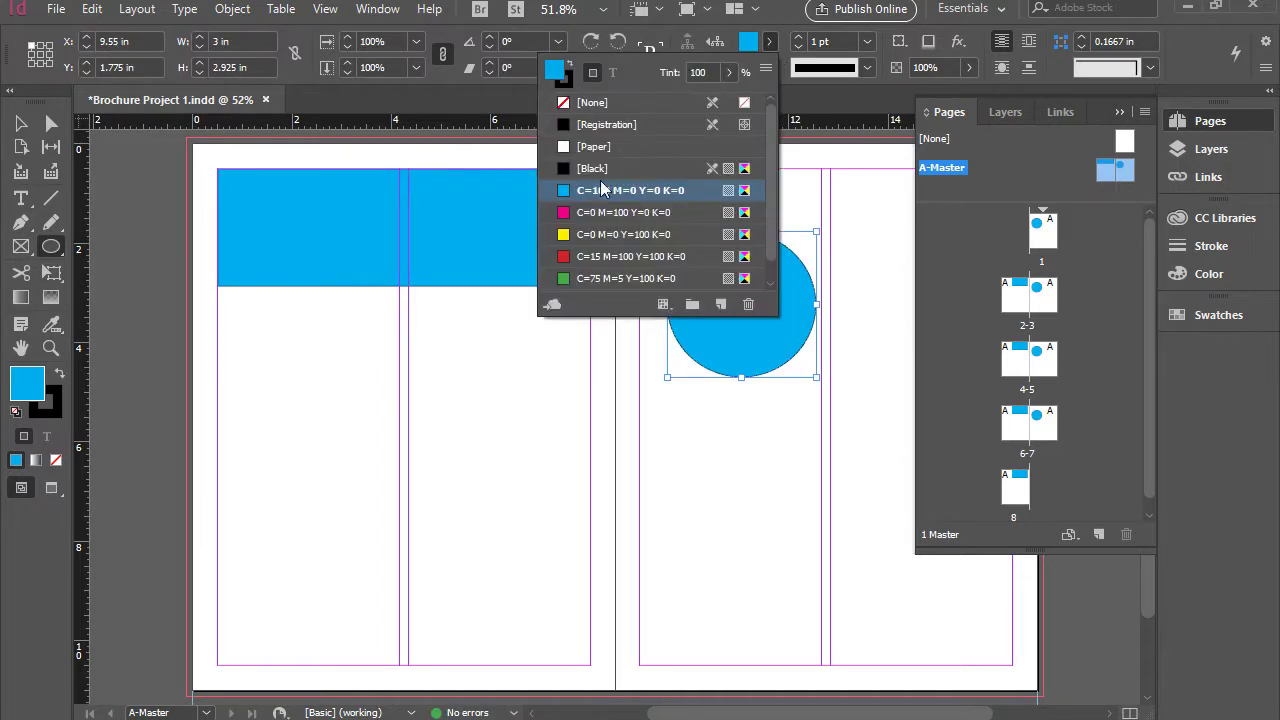
click(586, 236)
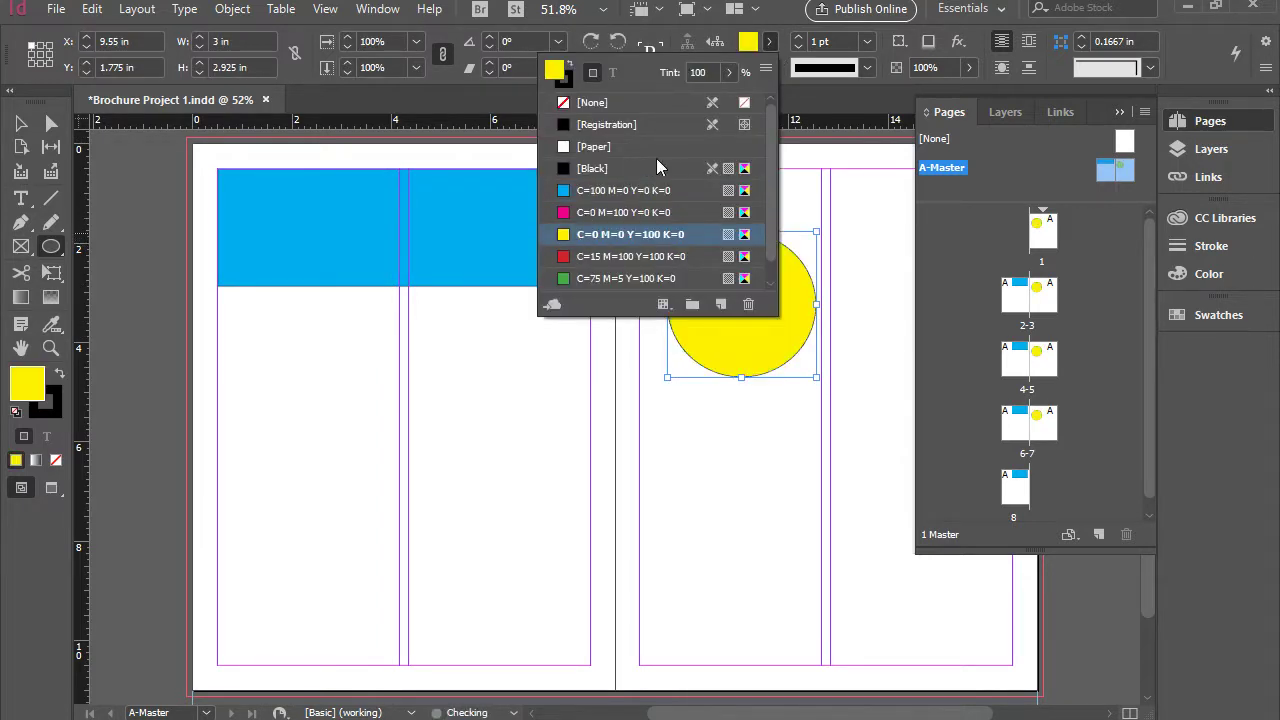
click(1006, 9)
- Check the Pages panel thumbnails, which now show the yellow circle on right-hand pages
click(1082, 420)
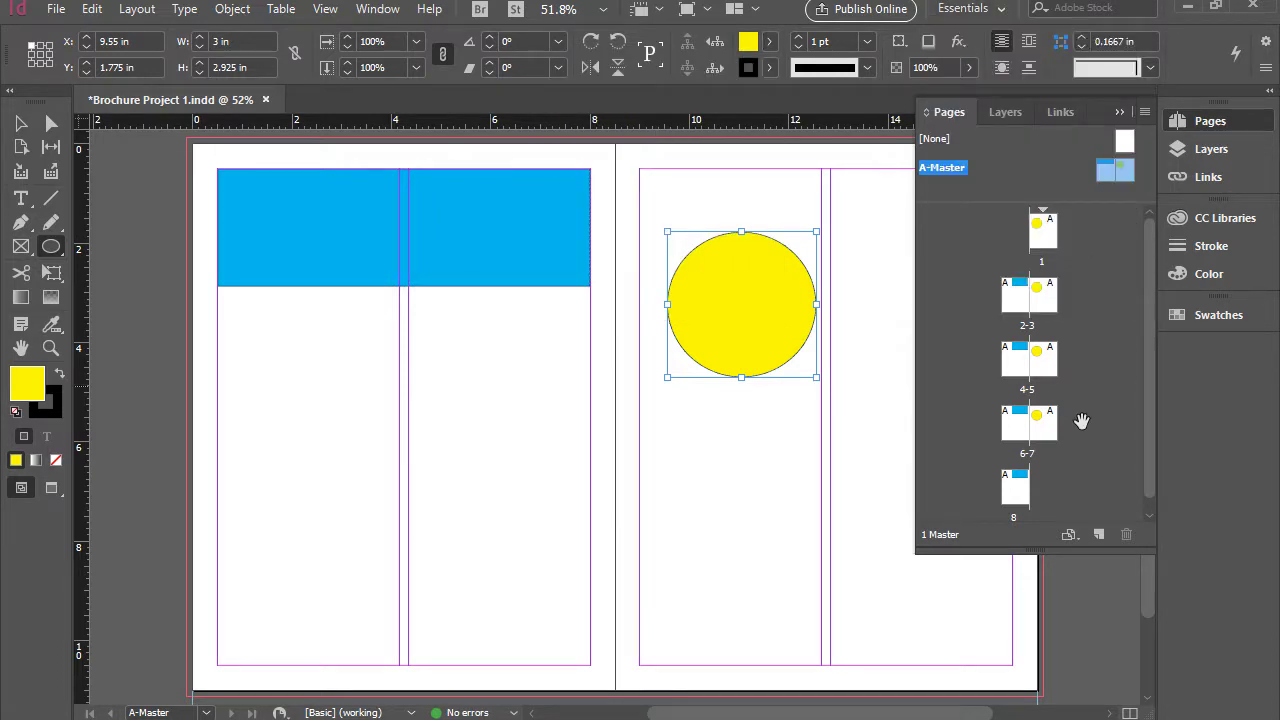
click(1100, 364)
mouse_move(1056, 422)
mouse_down()
mouse_move(1028, 407)
mouse_move(1026, 440)
mouse_up()
key(Escape)
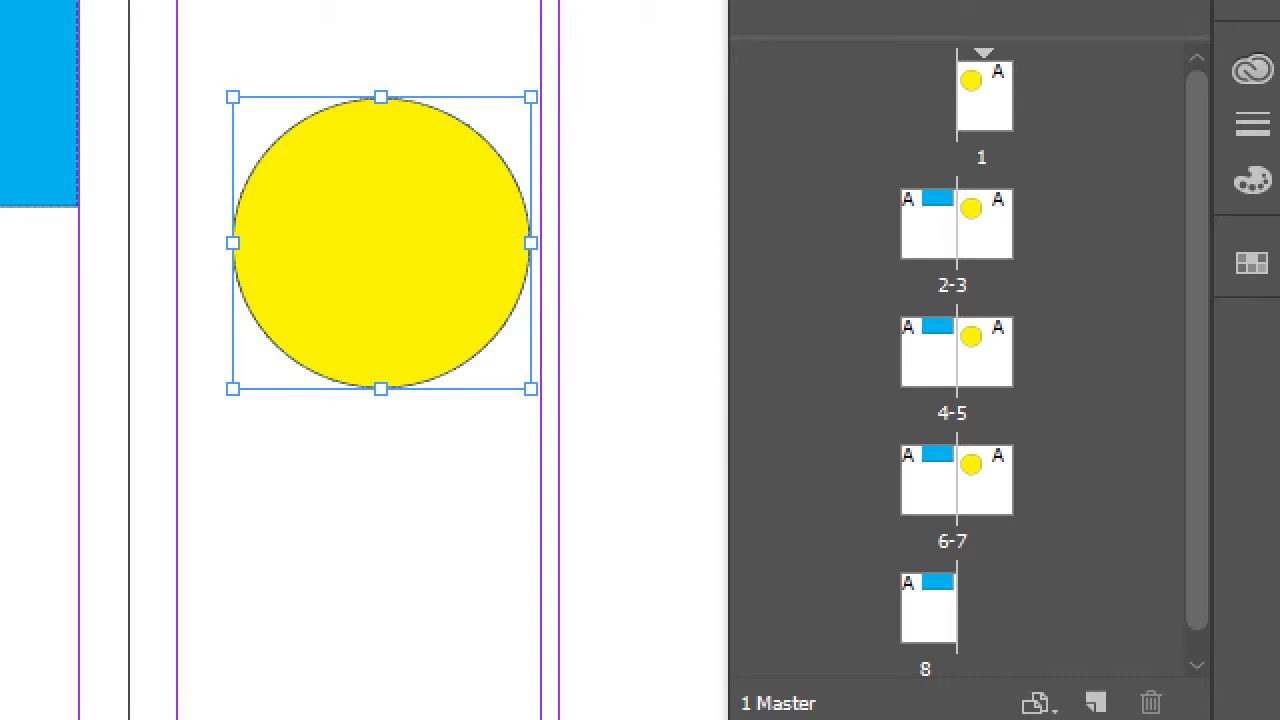
click(1100, 366)
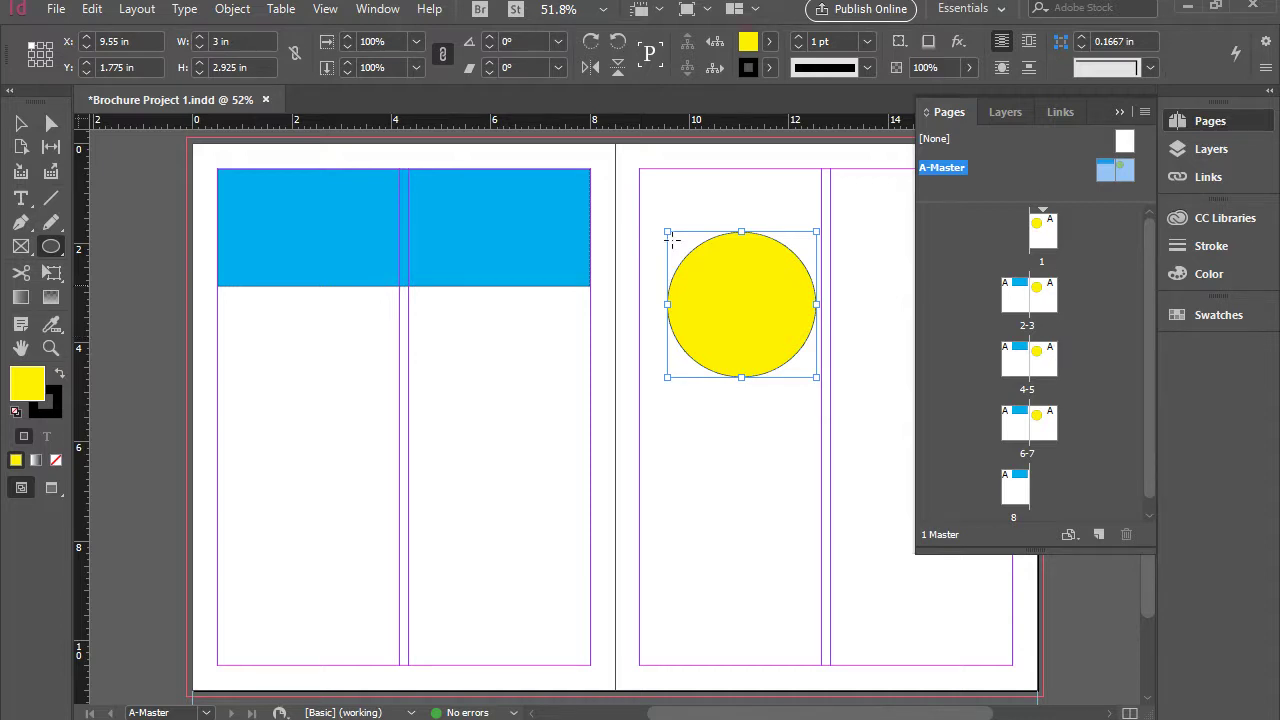
- Move the yellow circle to the bottom of the right page with the Selection tool, then deselect it
click(16, 125)
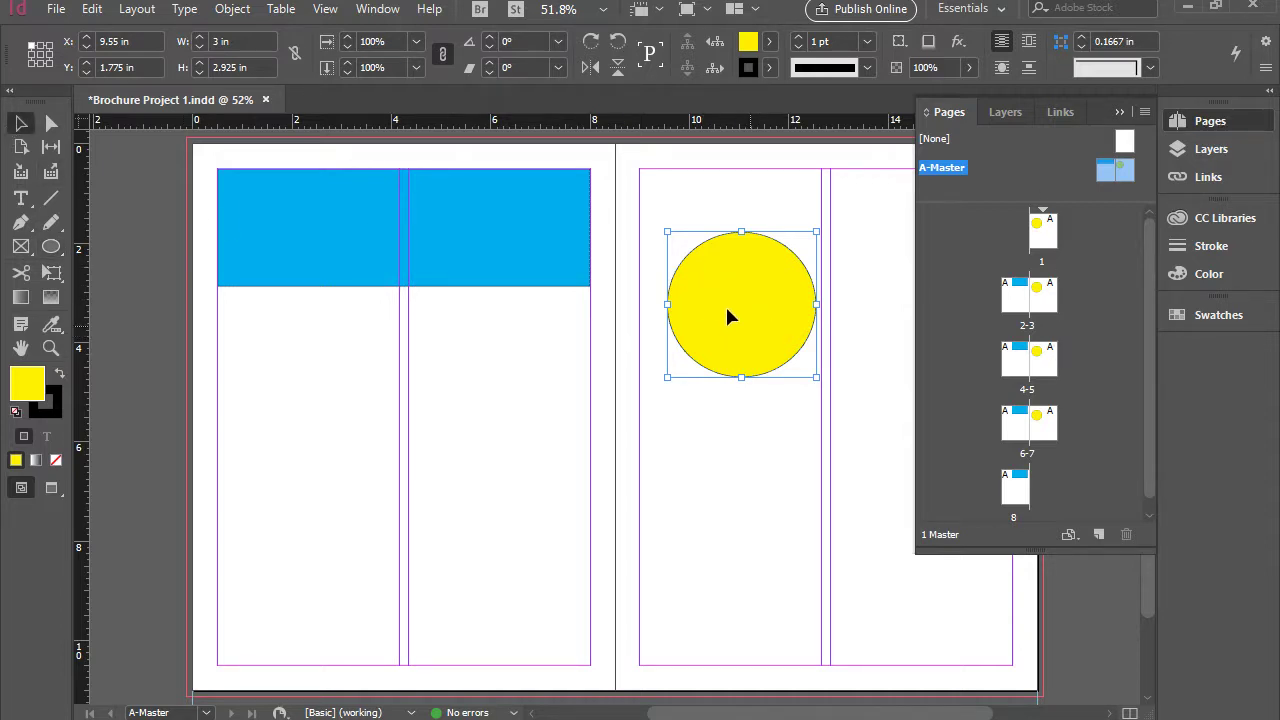
drag(760, 320, 846, 608)
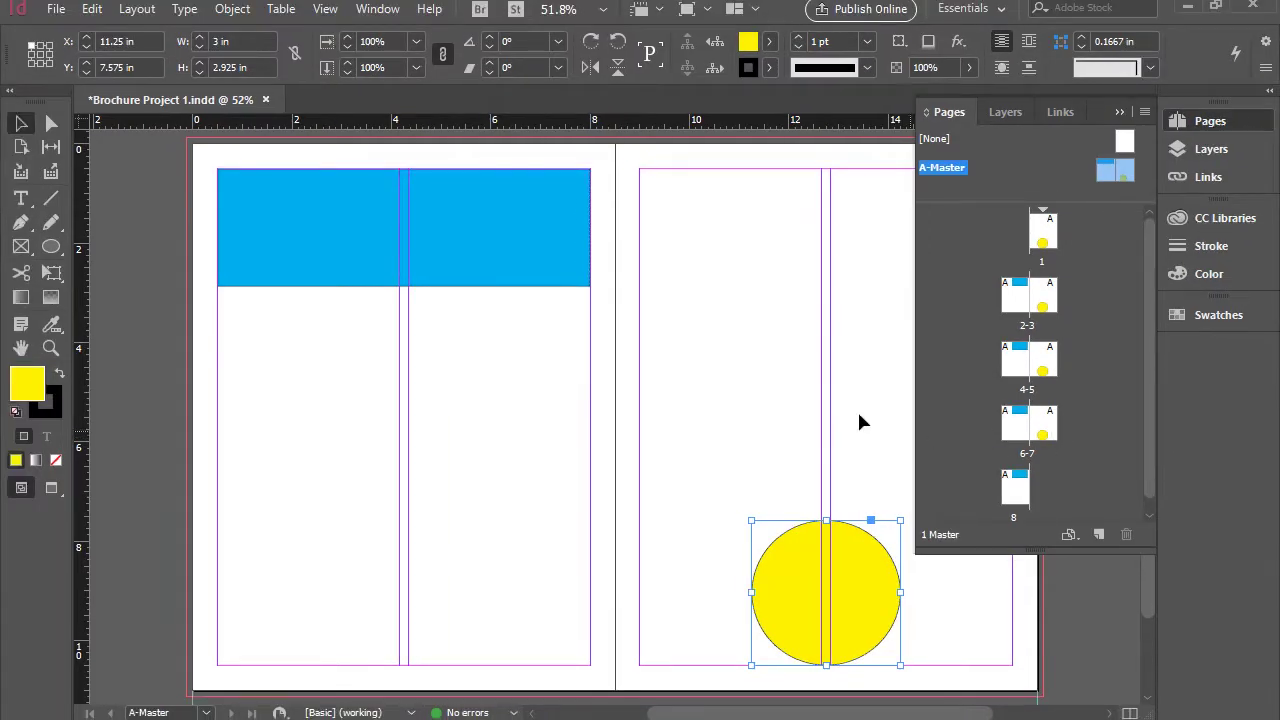
click(653, 370)
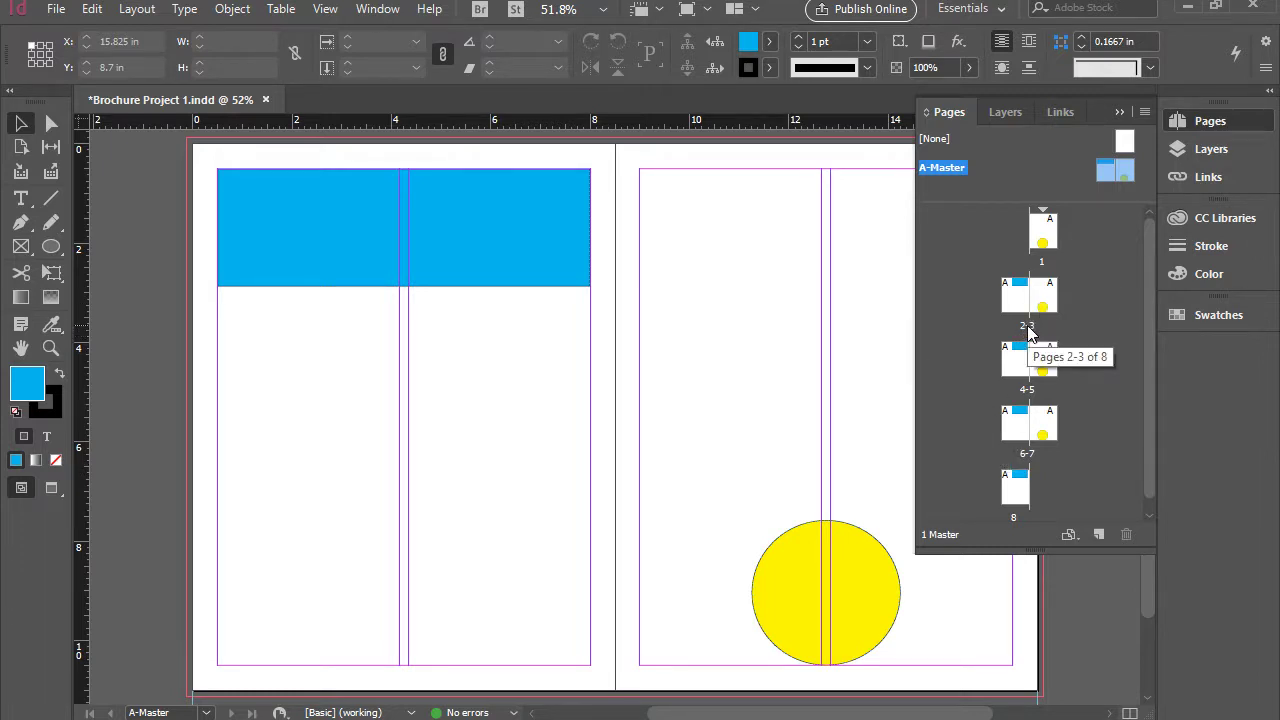
- Go to spread 2–3 and delete the blue bar from page 2
double_click(1029, 326)
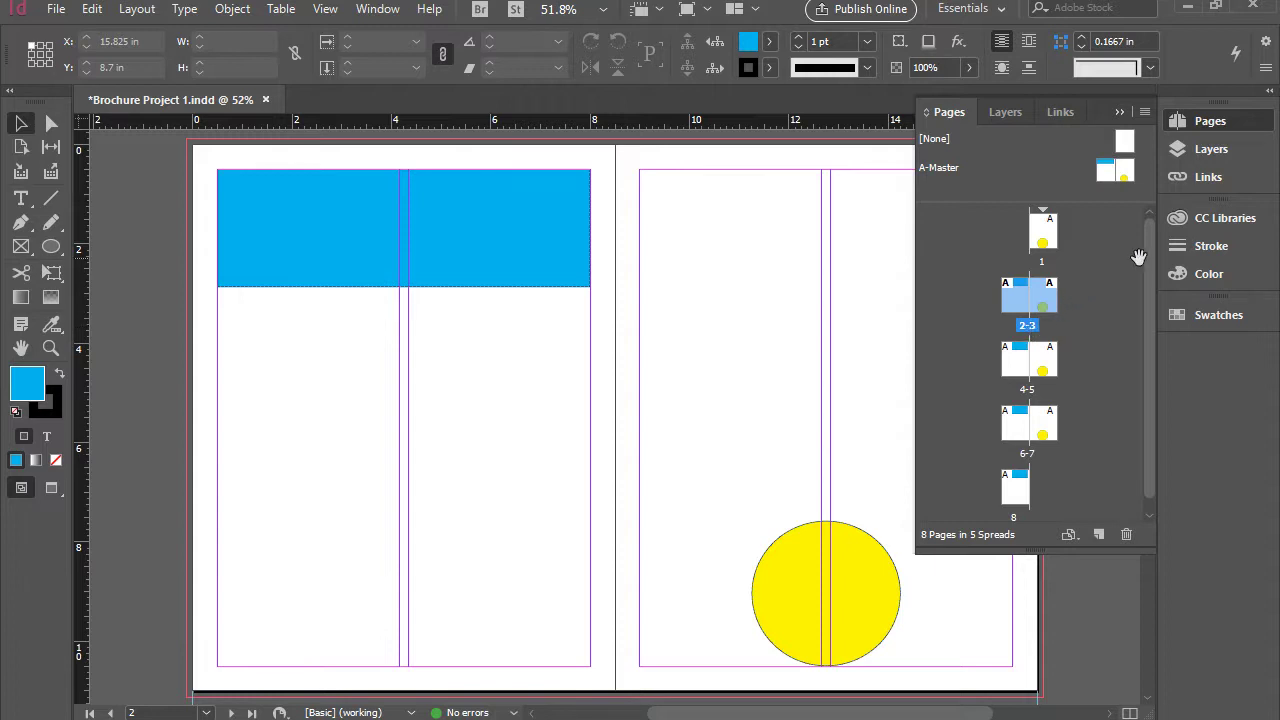
drag(1150, 258, 1152, 279)
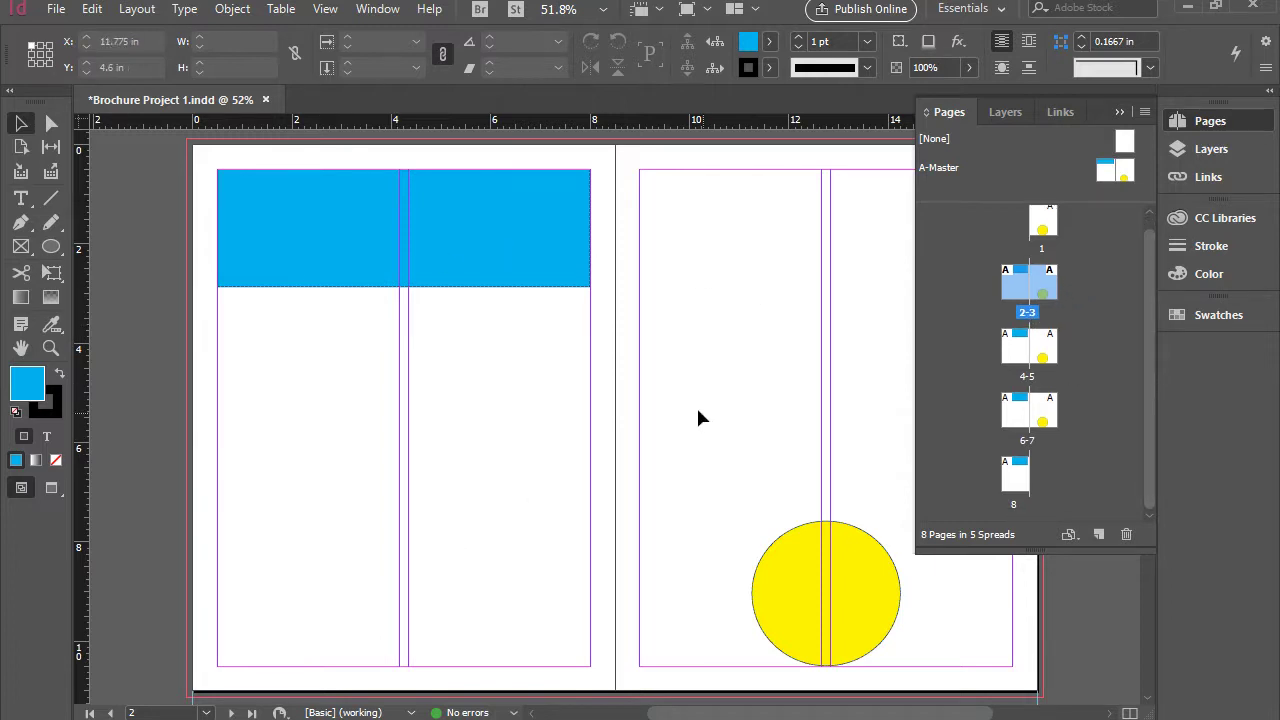
click(137, 713)
click(137, 713)
click(517, 259)
click(372, 274)
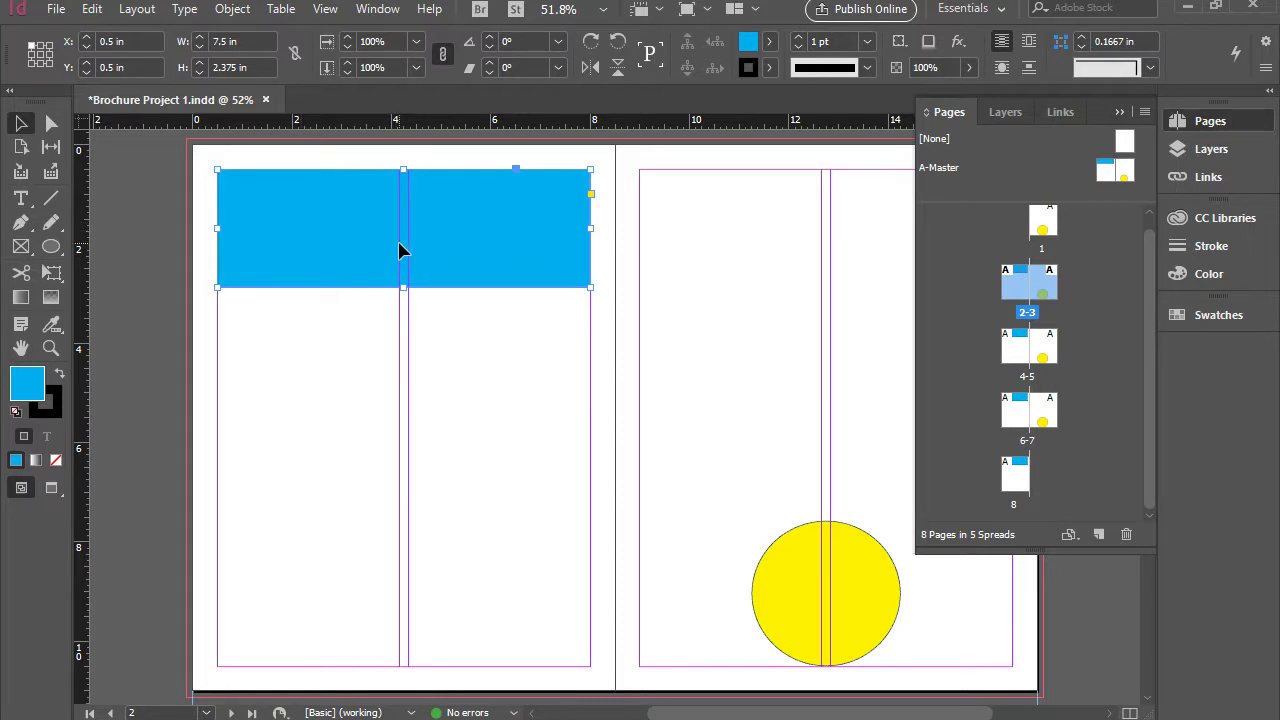
drag(478, 204, 520, 364)
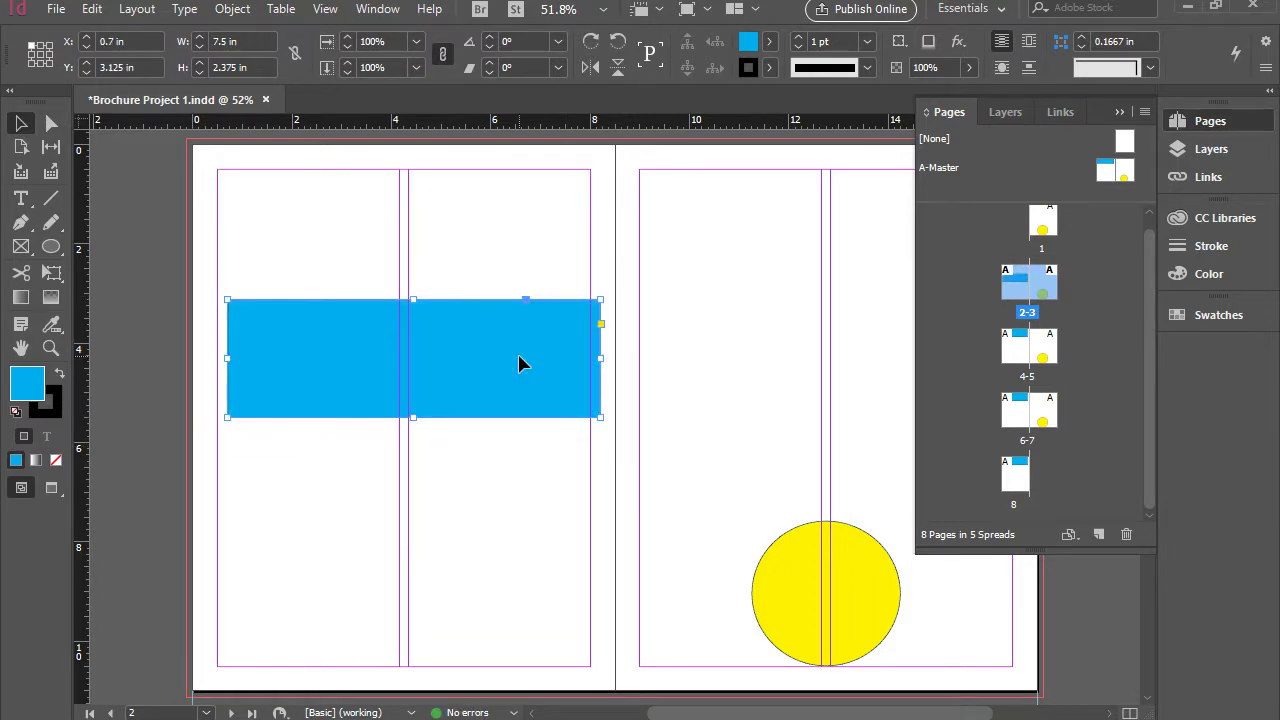
key(Delete)
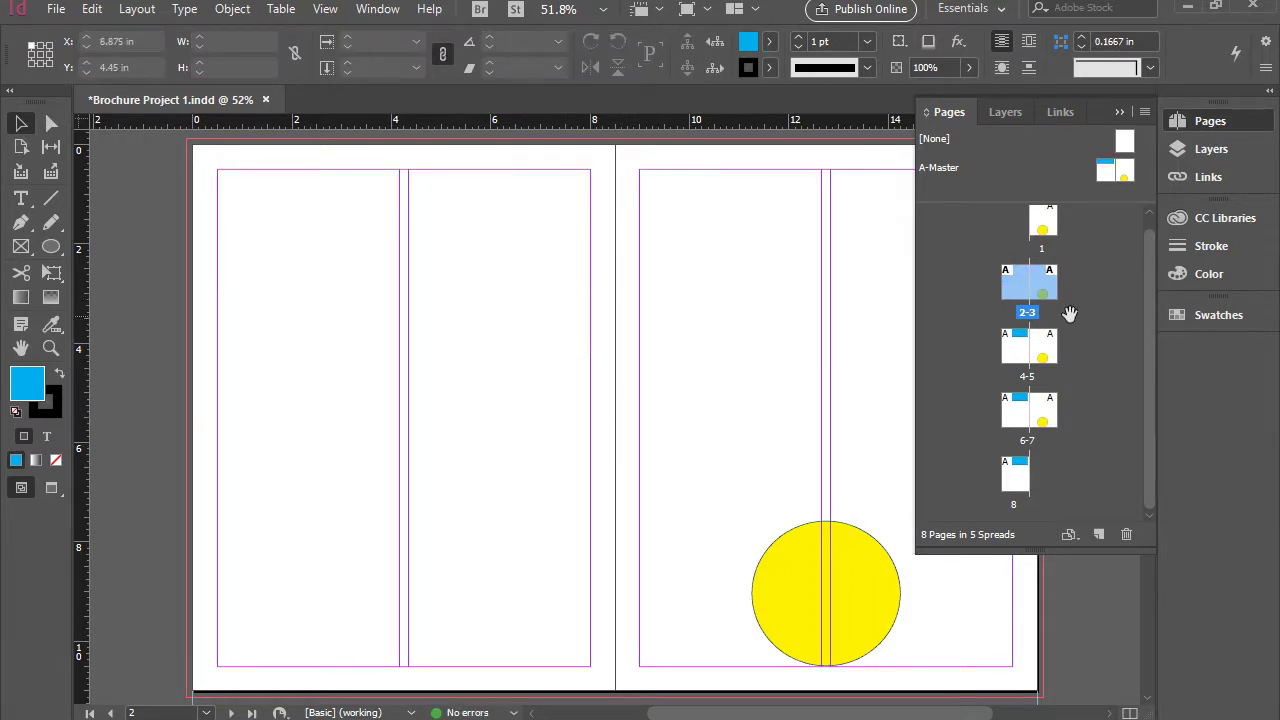
- Delete the yellow circle from spread 2–3 and return the view to page 1
click(866, 605)
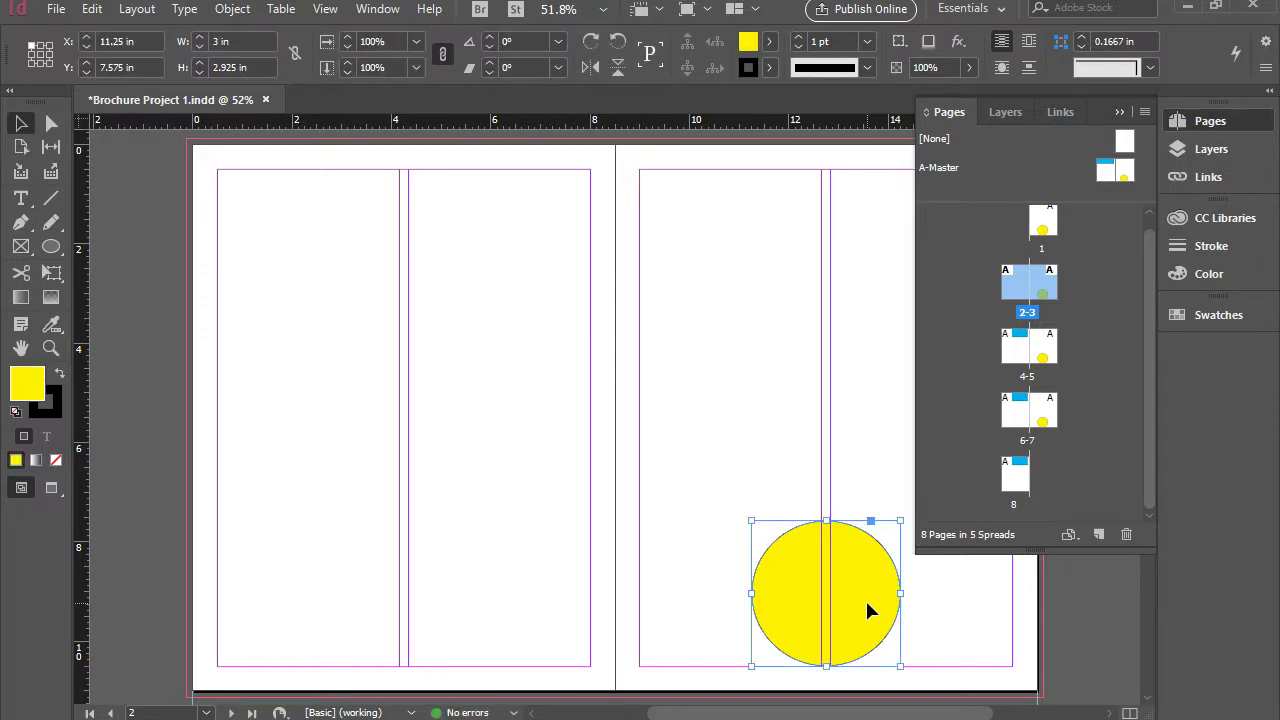
key(Delete)
click(1096, 309)
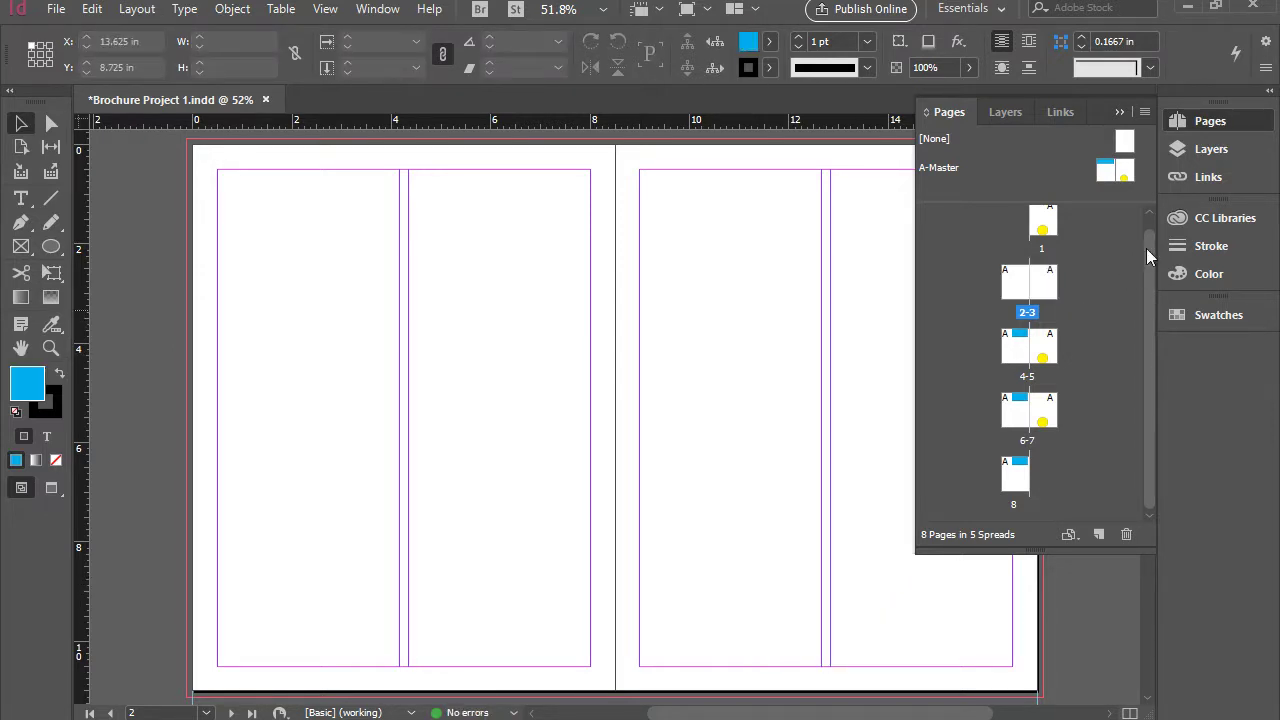
click(1192, 123)
drag(1145, 299, 1191, 191)
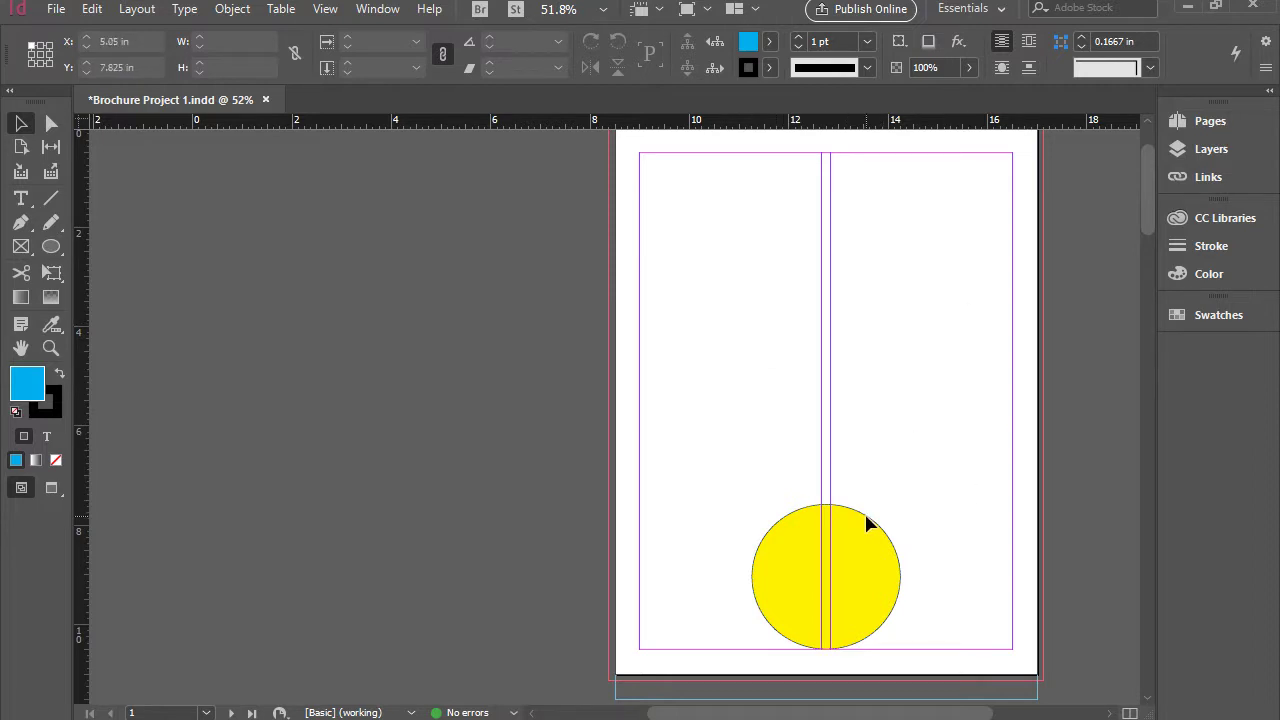
- Apply the [None] master to page 1 so it becomes blank
click(1177, 125)
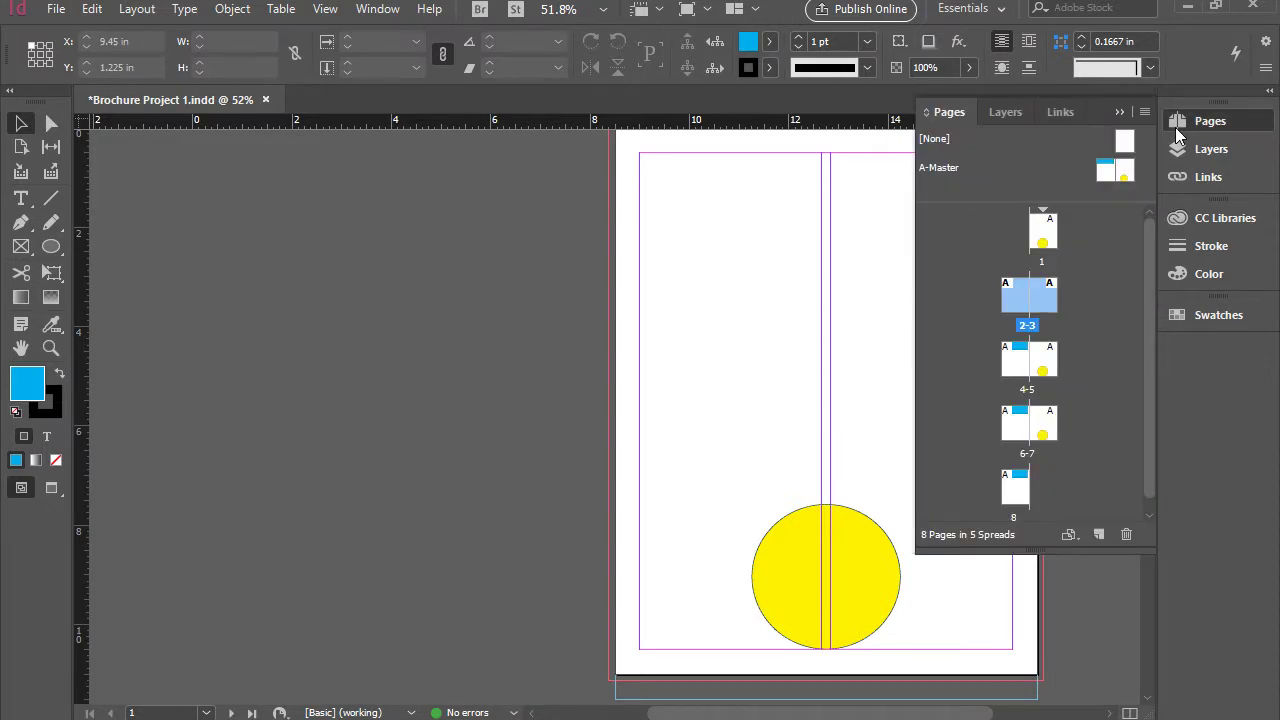
click(1118, 143)
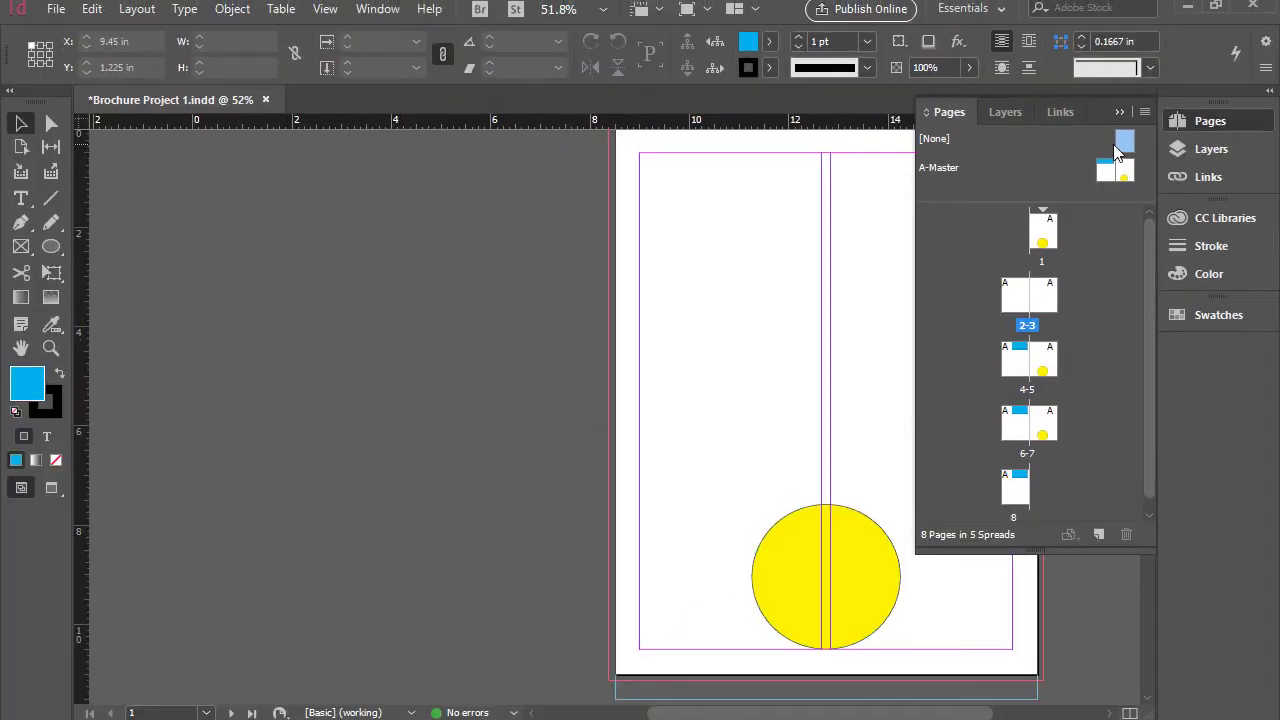
drag(1124, 147, 964, 339)
drag(1041, 240, 1041, 242)
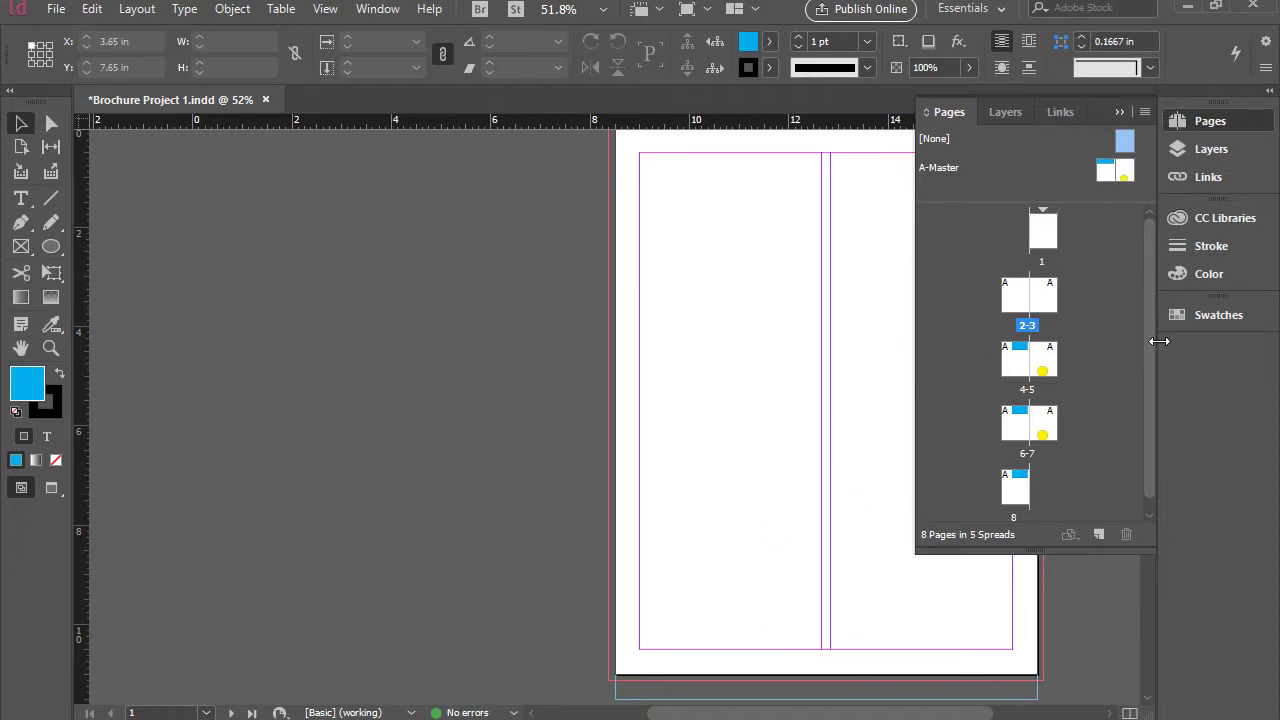
click(1190, 135)
drag(1144, 206, 1130, 640)
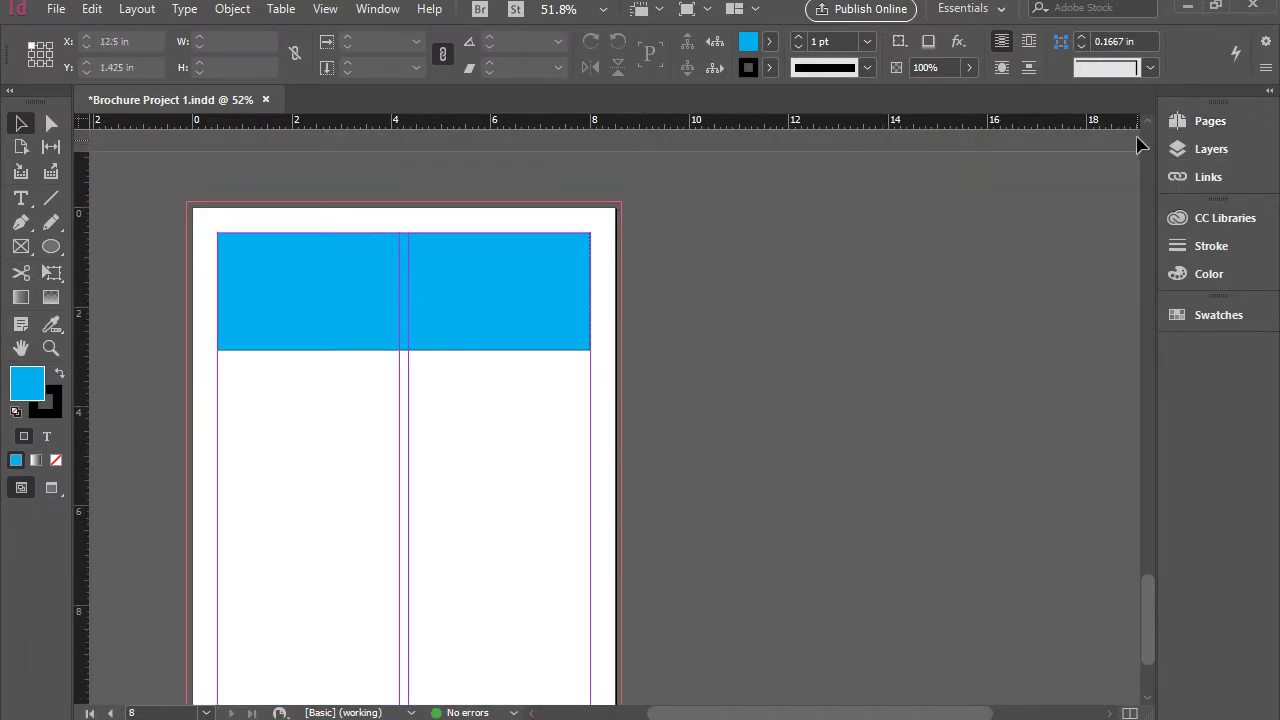
- Apply the [None] master to page 8 and make the Pages panel taller
click(1210, 120)
click(1015, 501)
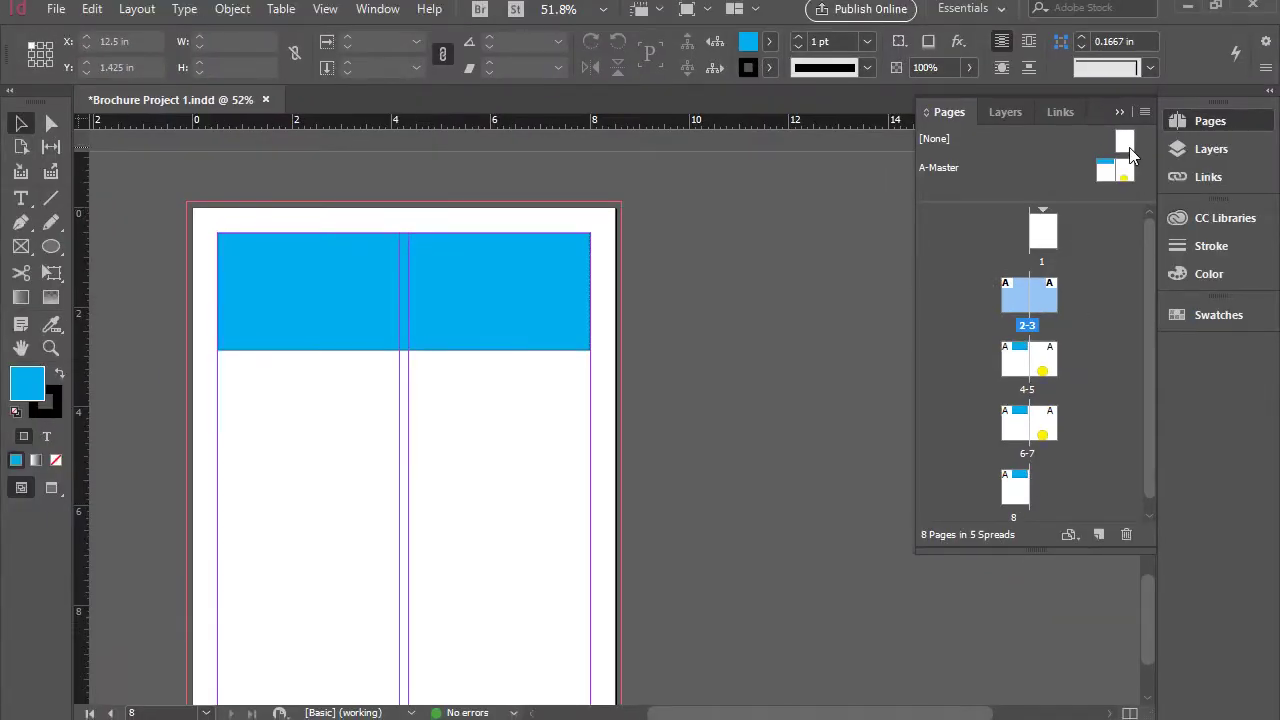
click(1124, 143)
drag(1124, 143, 1027, 490)
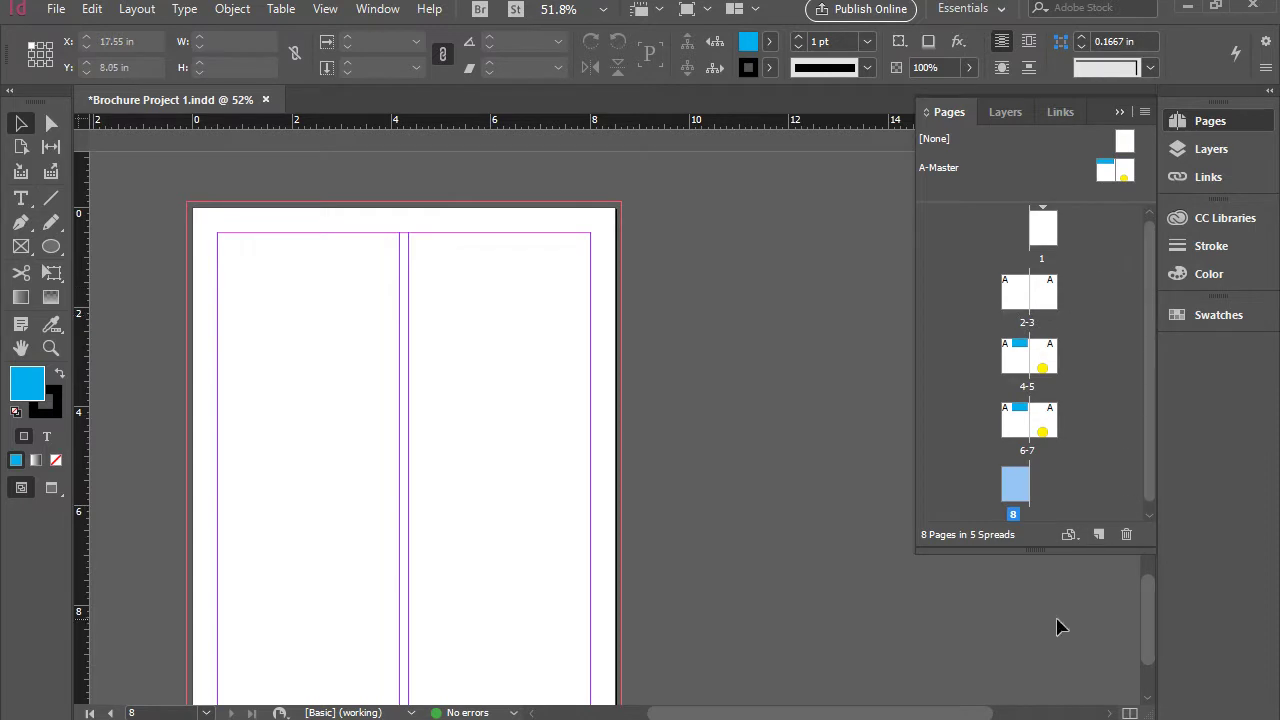
drag(1037, 552, 1037, 577)
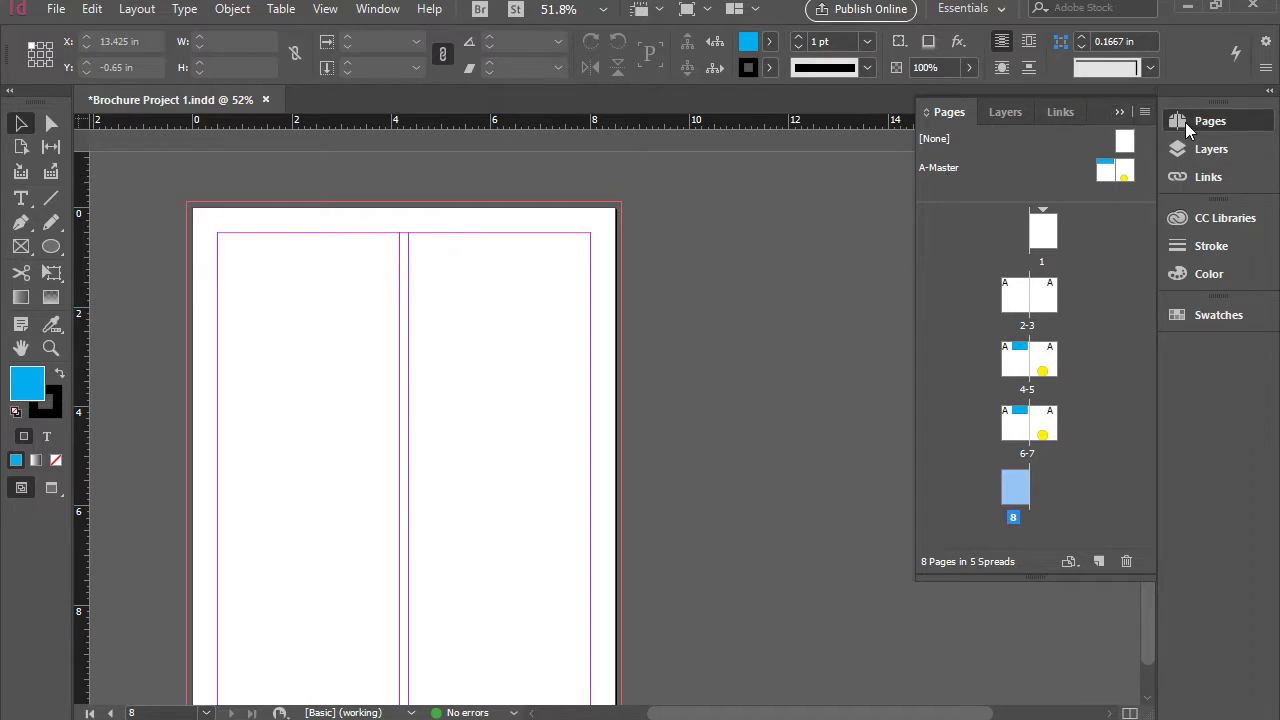
- Add a new two-page master with prefix B, based on [None], via New Master
click(1145, 115)
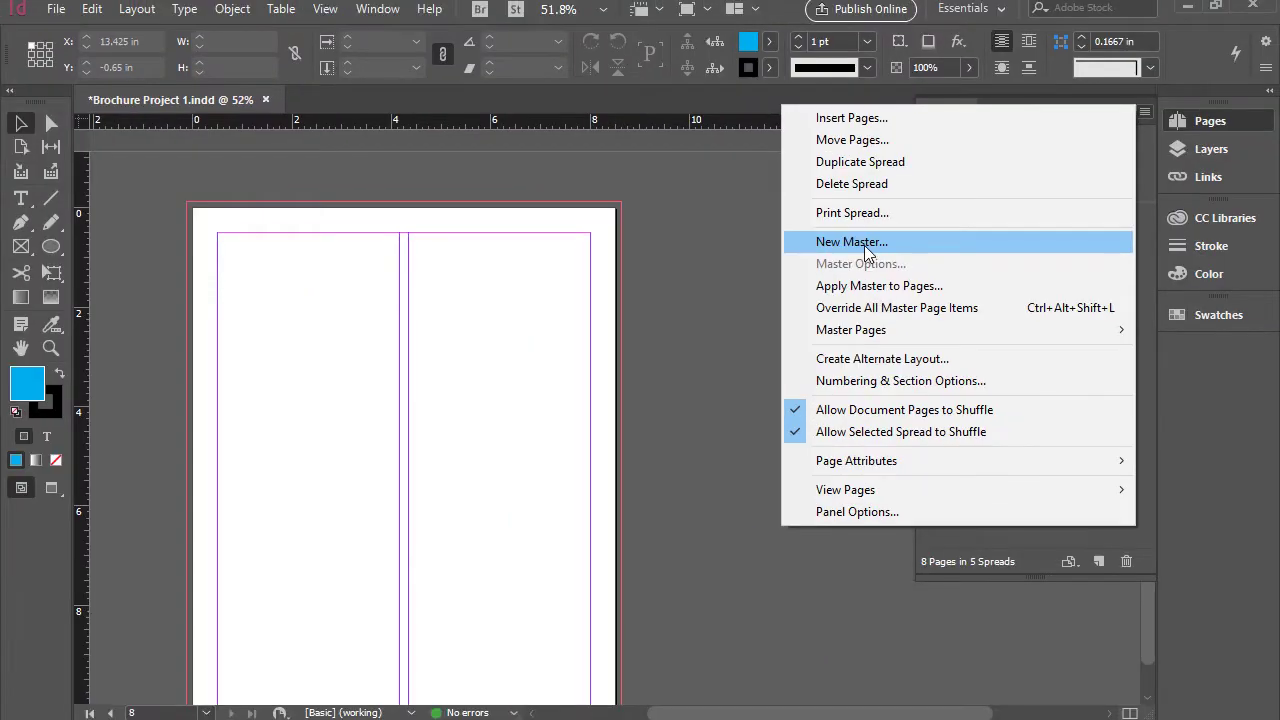
click(862, 243)
click(569, 270)
drag(557, 269, 515, 263)
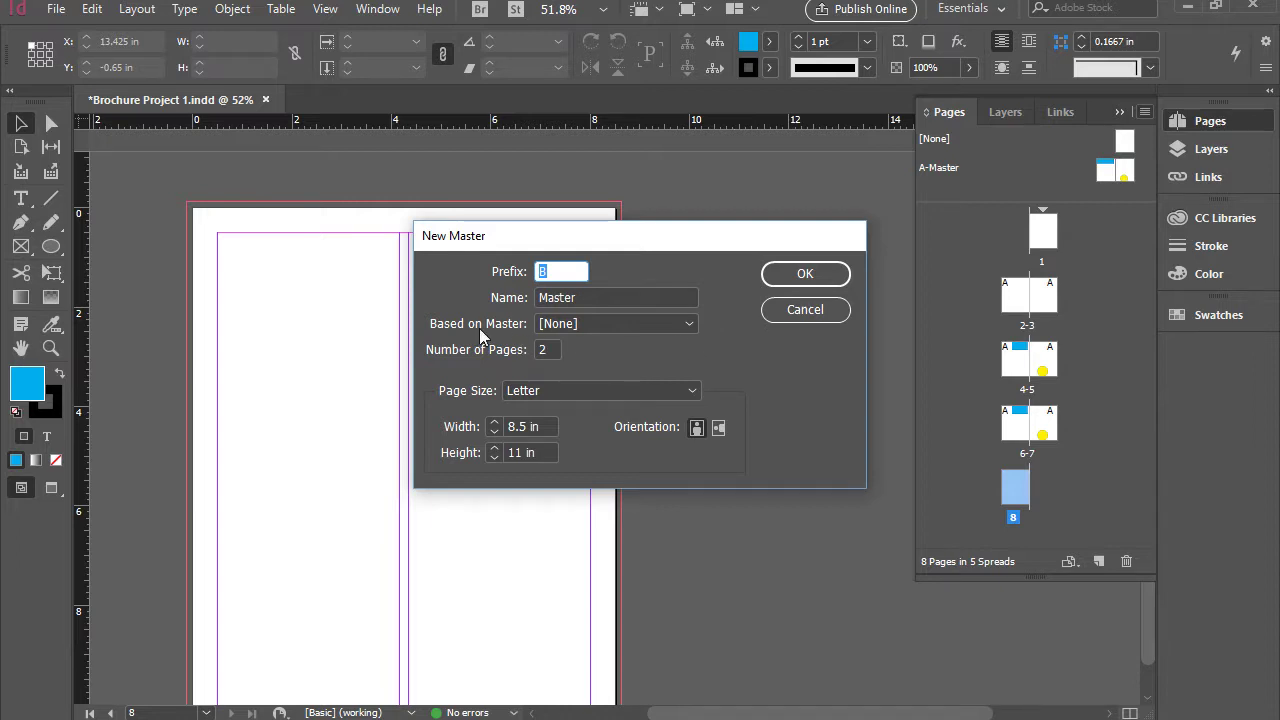
click(584, 326)
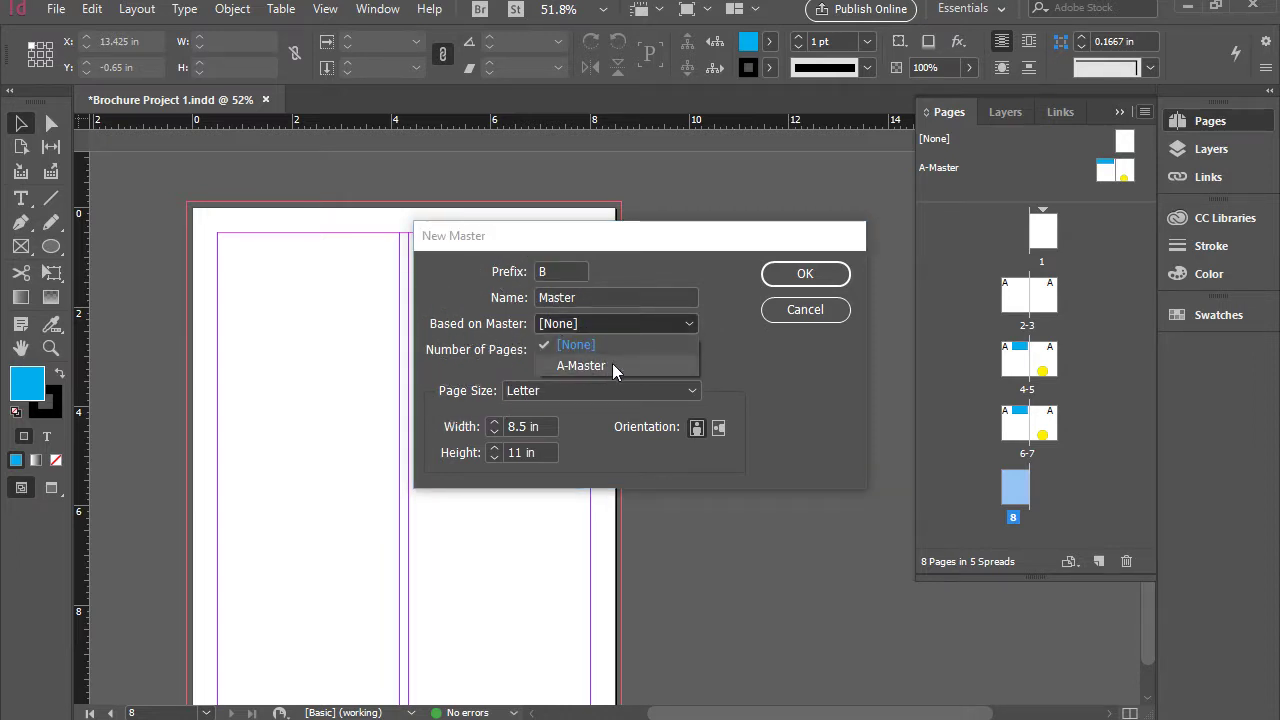
click(630, 318)
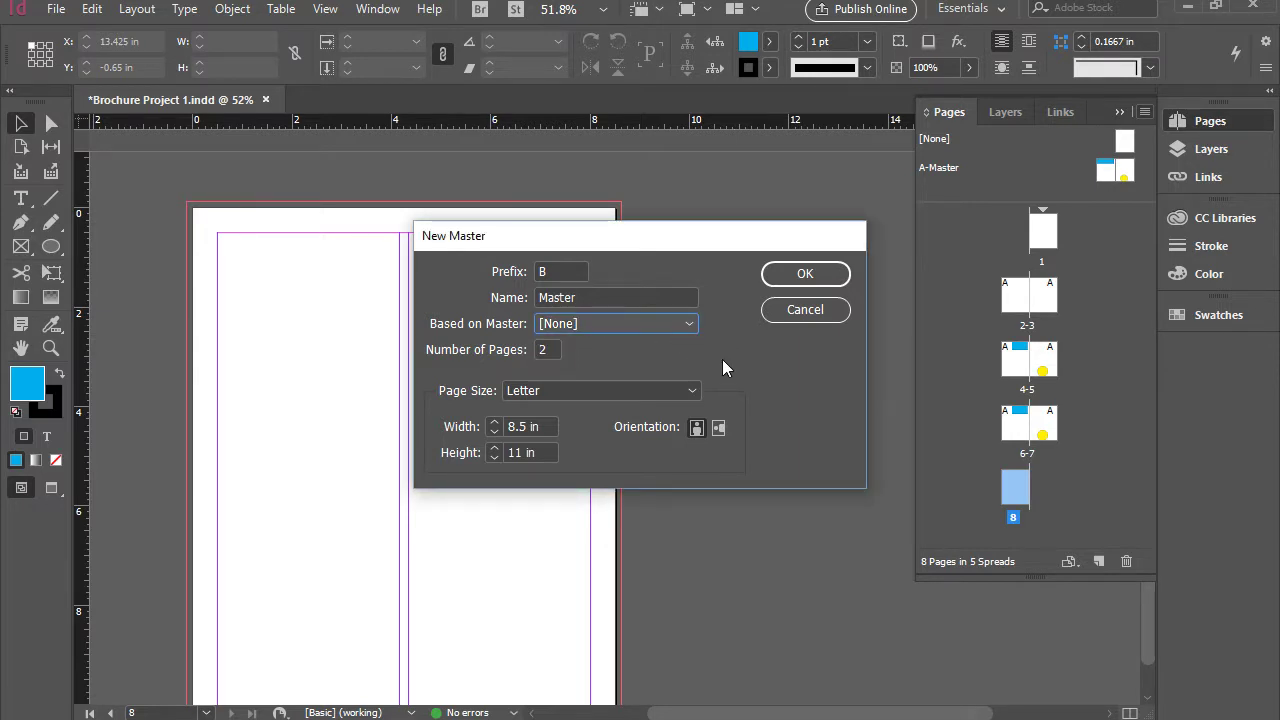
click(770, 276)
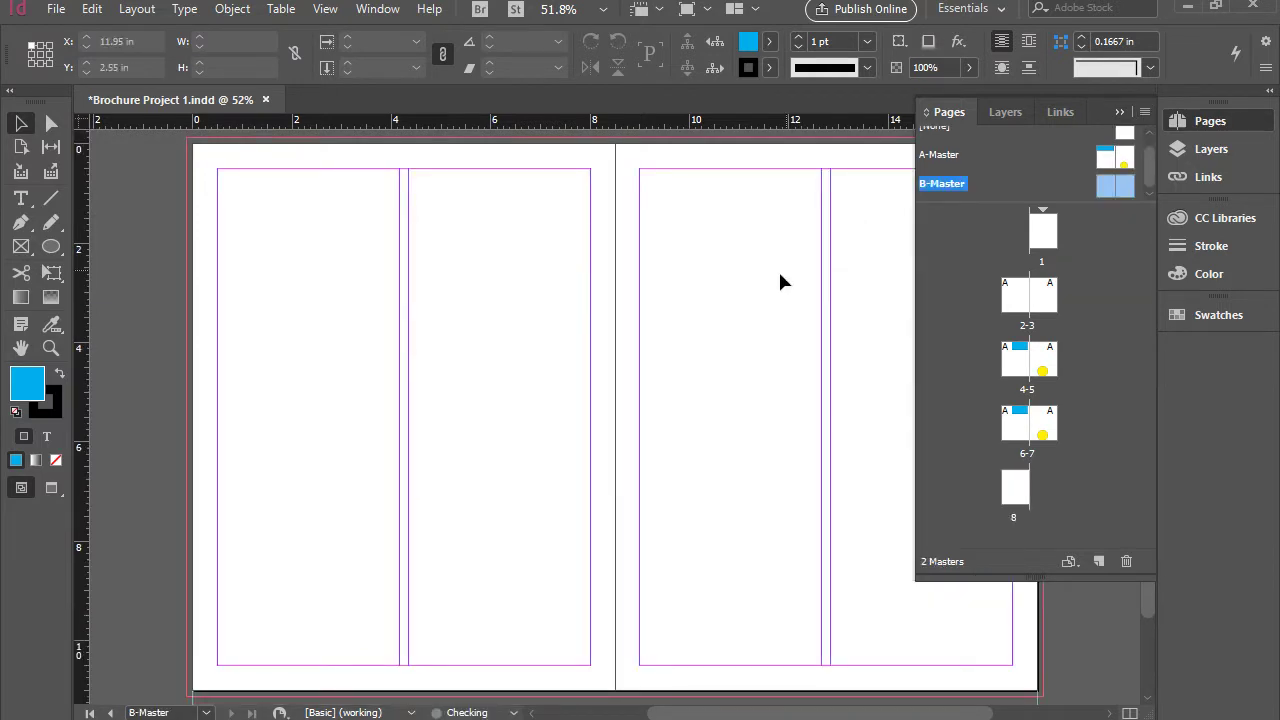
- Draw a 16 × 2.05 in rectangle across both pages' tops, filled with red C=15 M=100 Y=100 K=0
click(950, 187)
click(60, 248)
drag(63, 246, 110, 268)
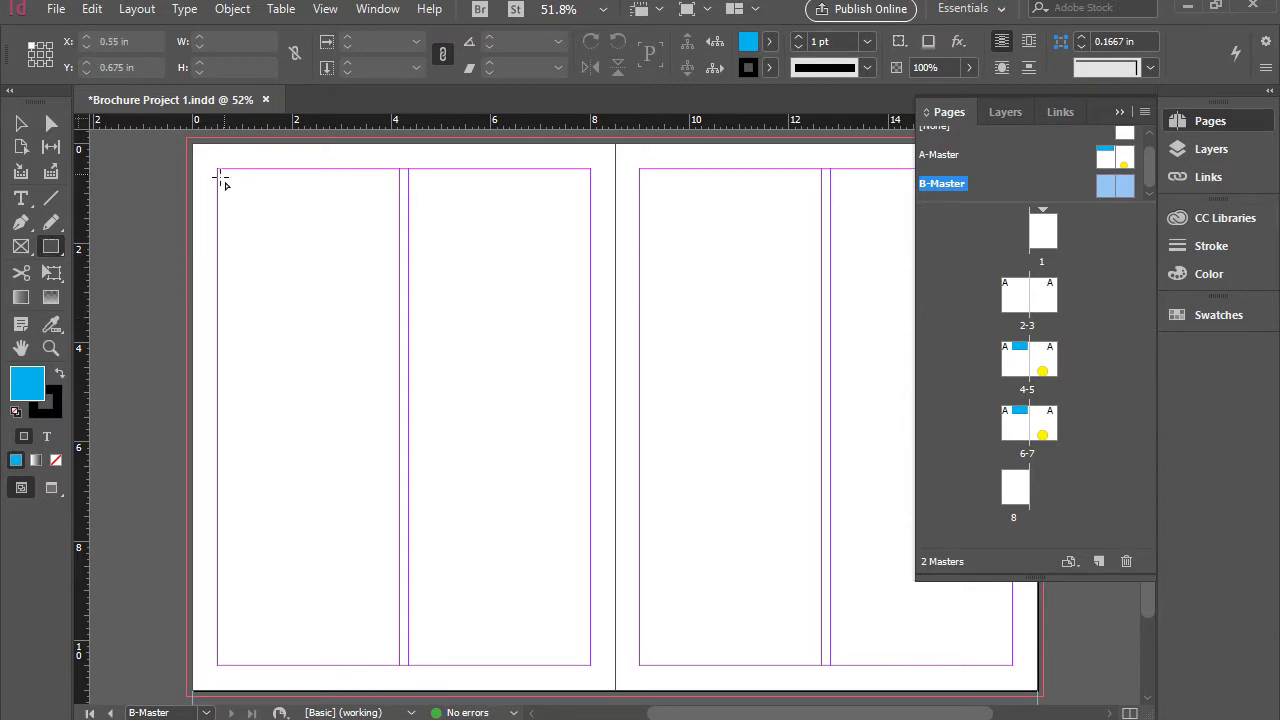
drag(217, 170, 1006, 271)
click(774, 42)
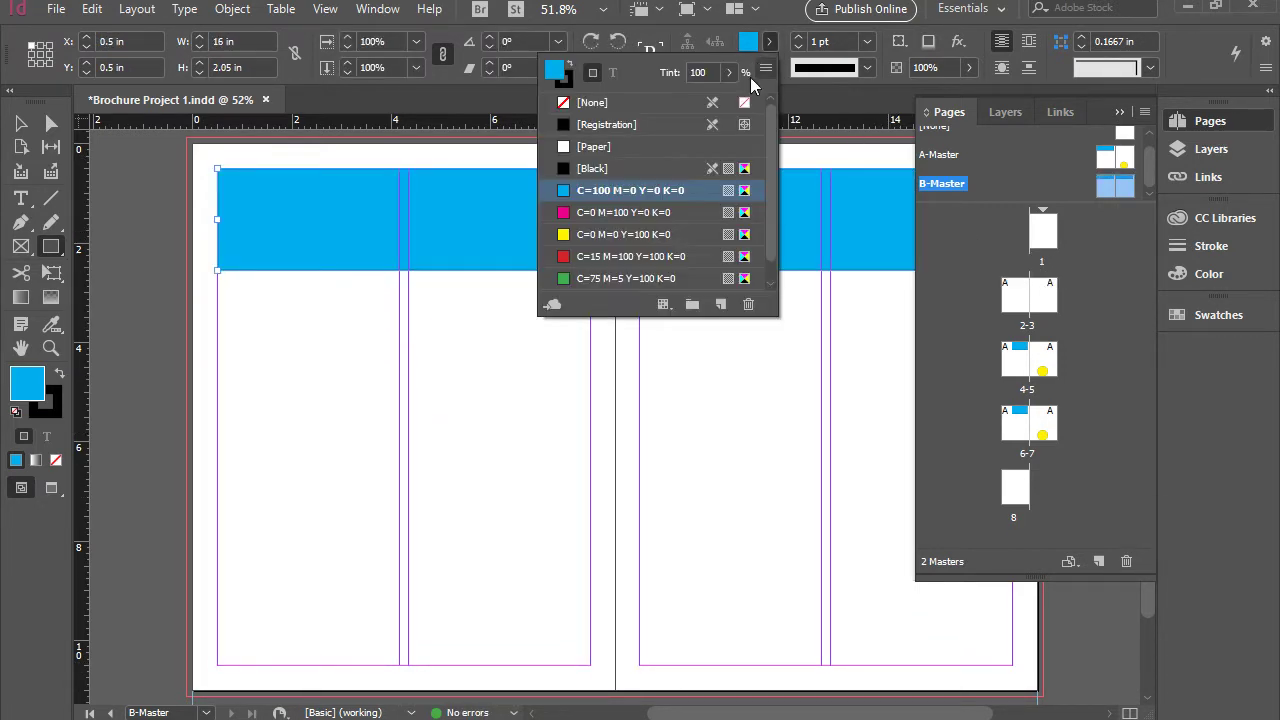
click(637, 257)
click(1249, 121)
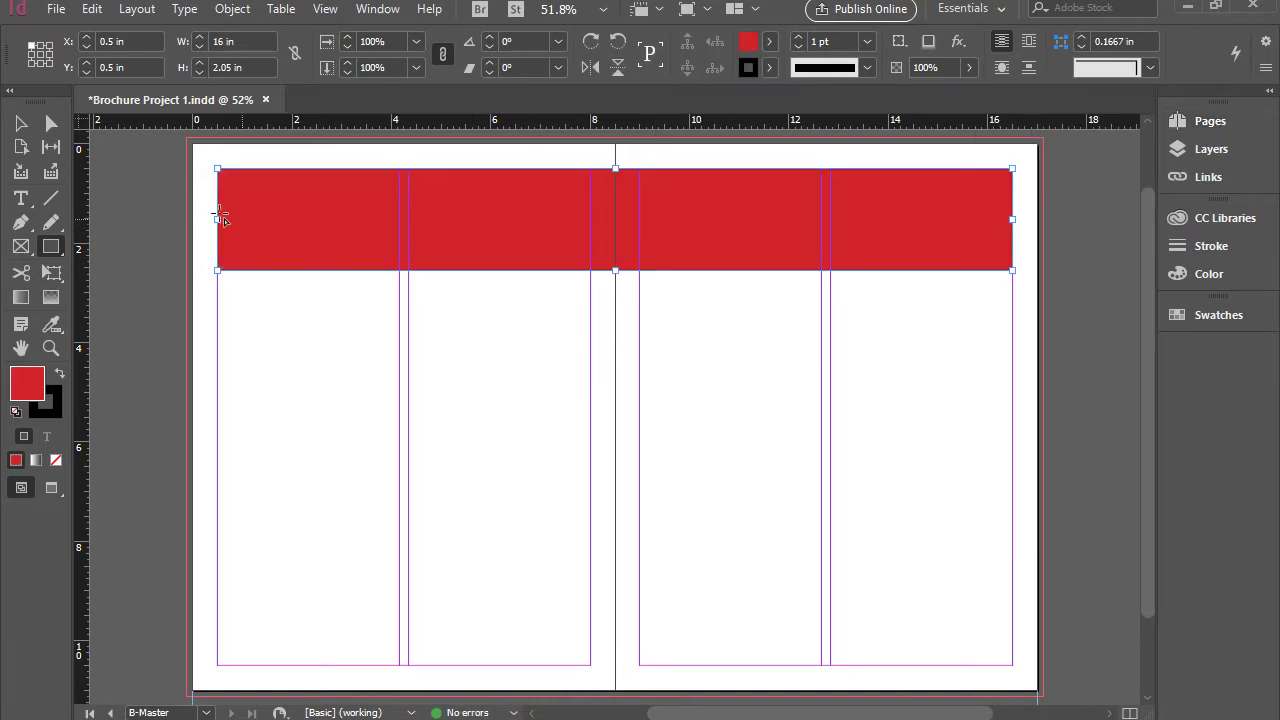
- Check the red bar with the Selection tool, then deselect it
click(21, 123)
click(379, 345)
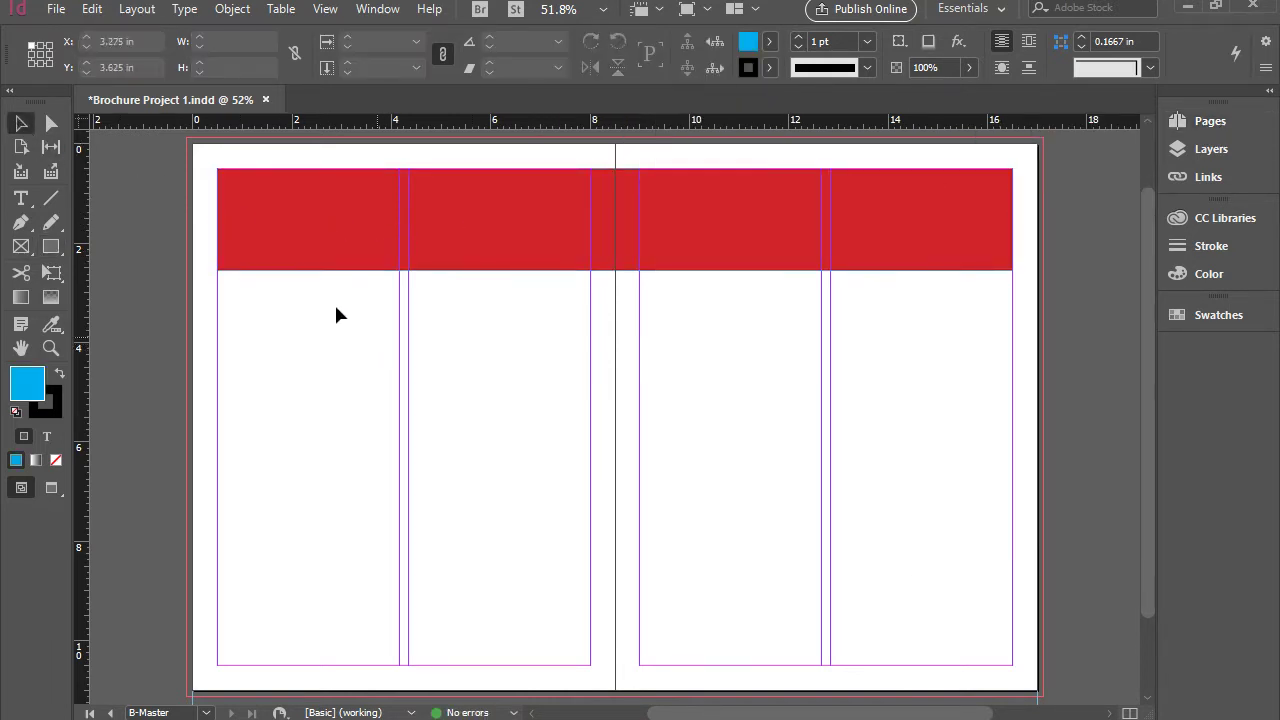
click(253, 253)
click(1120, 212)
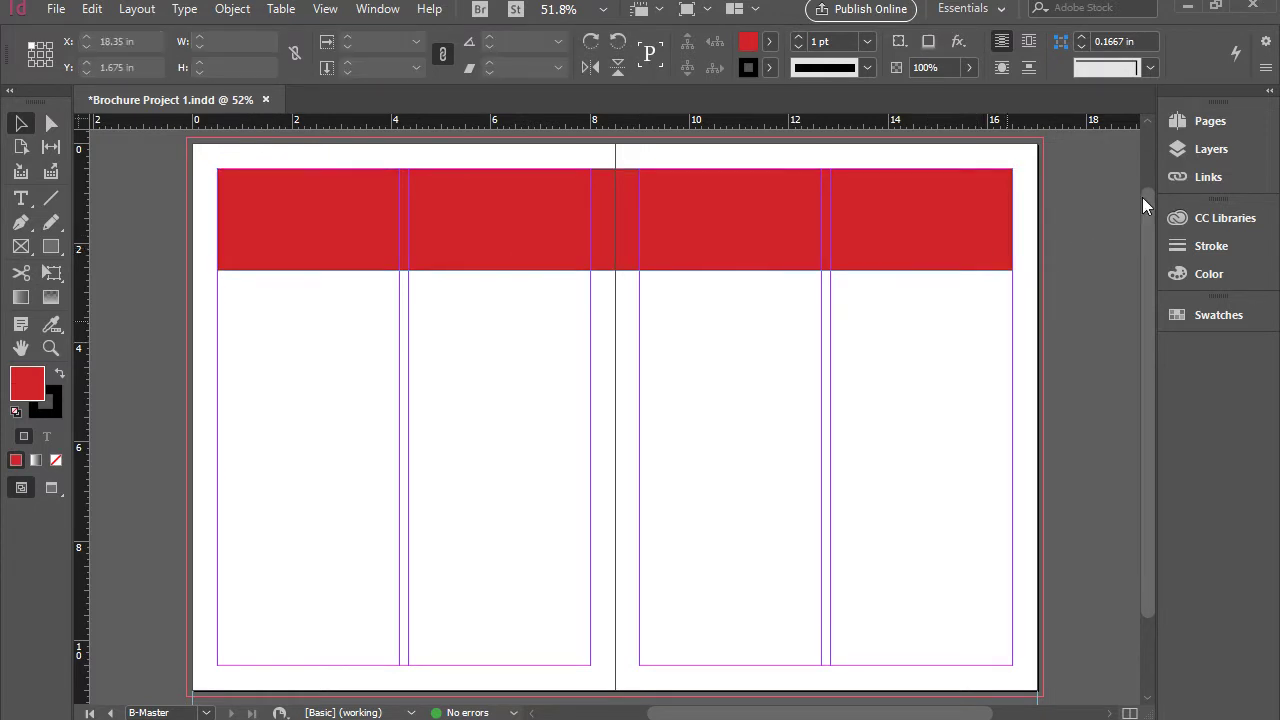
click(1200, 121)
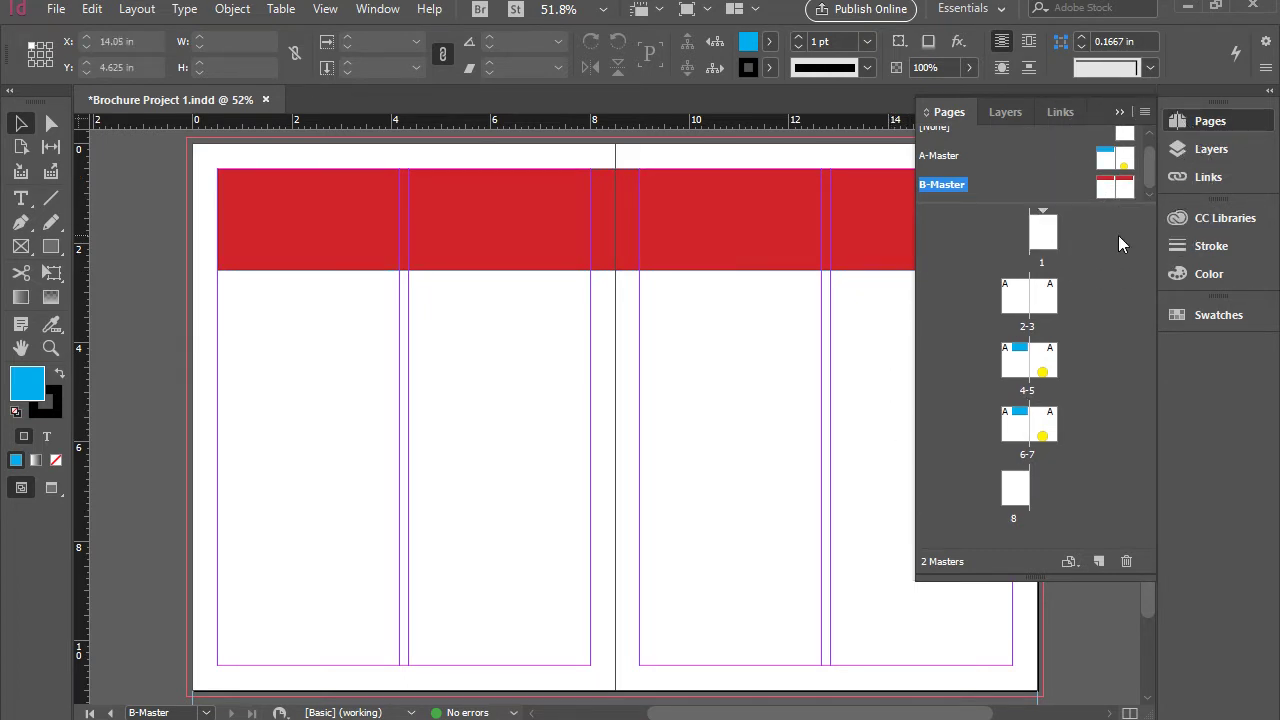
- Drag the B-Master thumbnail onto spread 2–3 so both pages take the red bar
mouse_move(1118, 192)
mouse_down()
mouse_move(1000, 293)
mouse_move(1105, 188)
mouse_move(1005, 298)
mouse_move(1105, 190)
mouse_up()
click(1099, 188)
double_click(1030, 328)
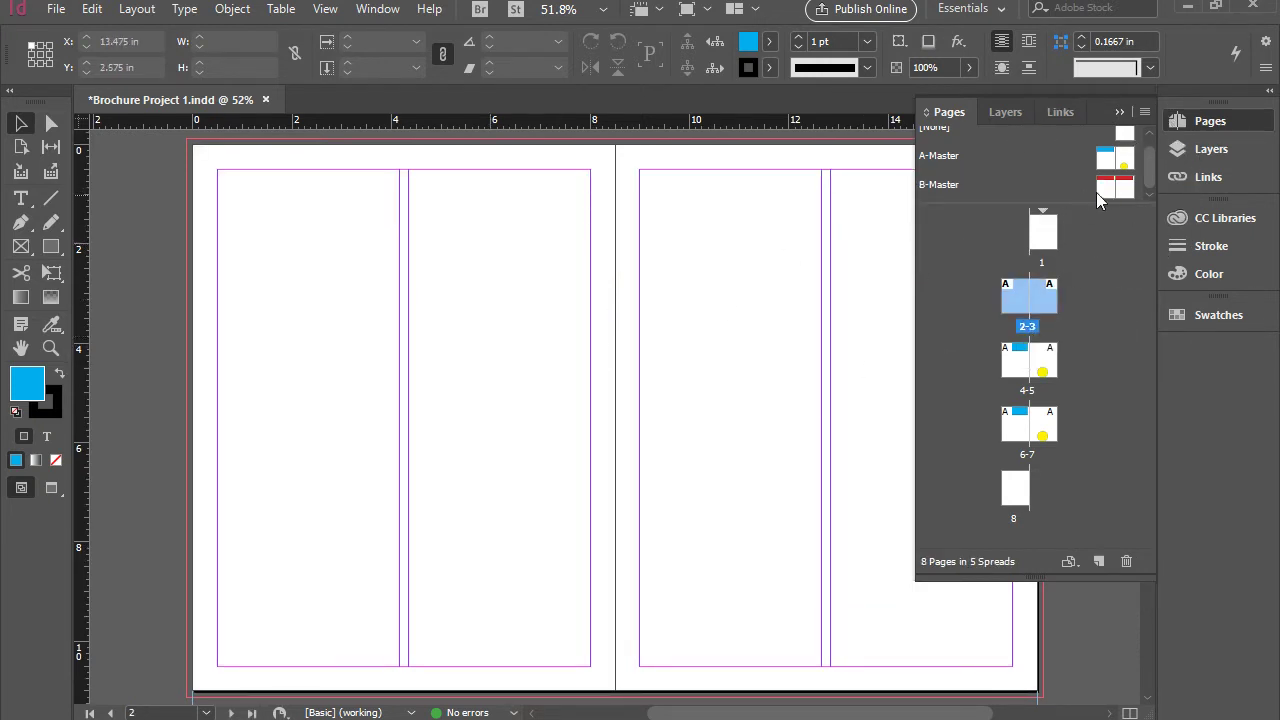
drag(1097, 191, 1035, 289)
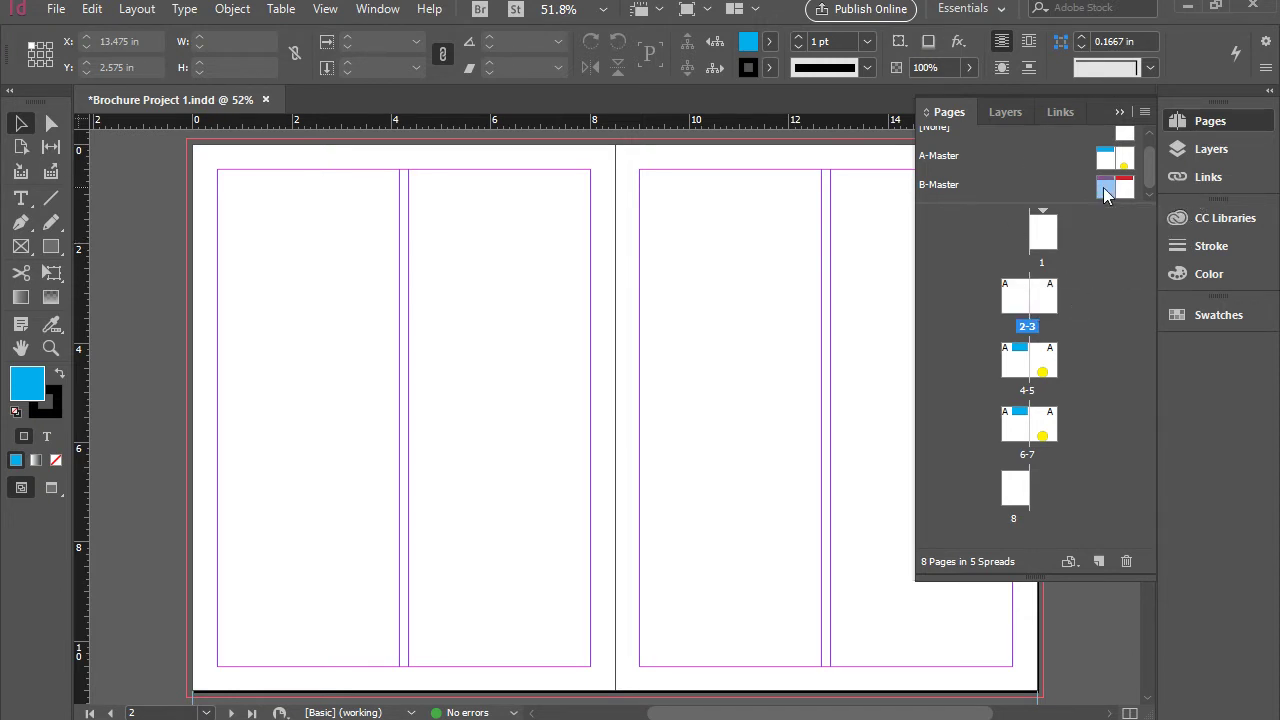
drag(1103, 187, 1015, 308)
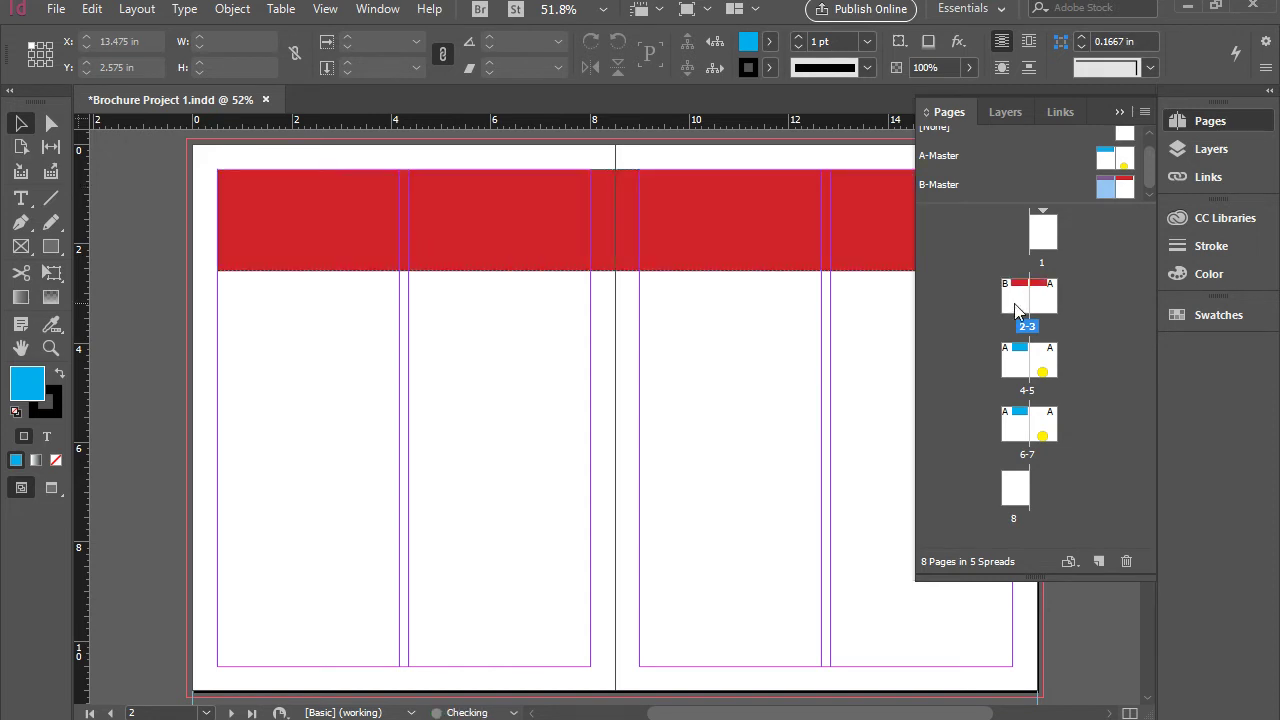
- Scroll the document to view spread 2–3 with its red top band
click(1228, 122)
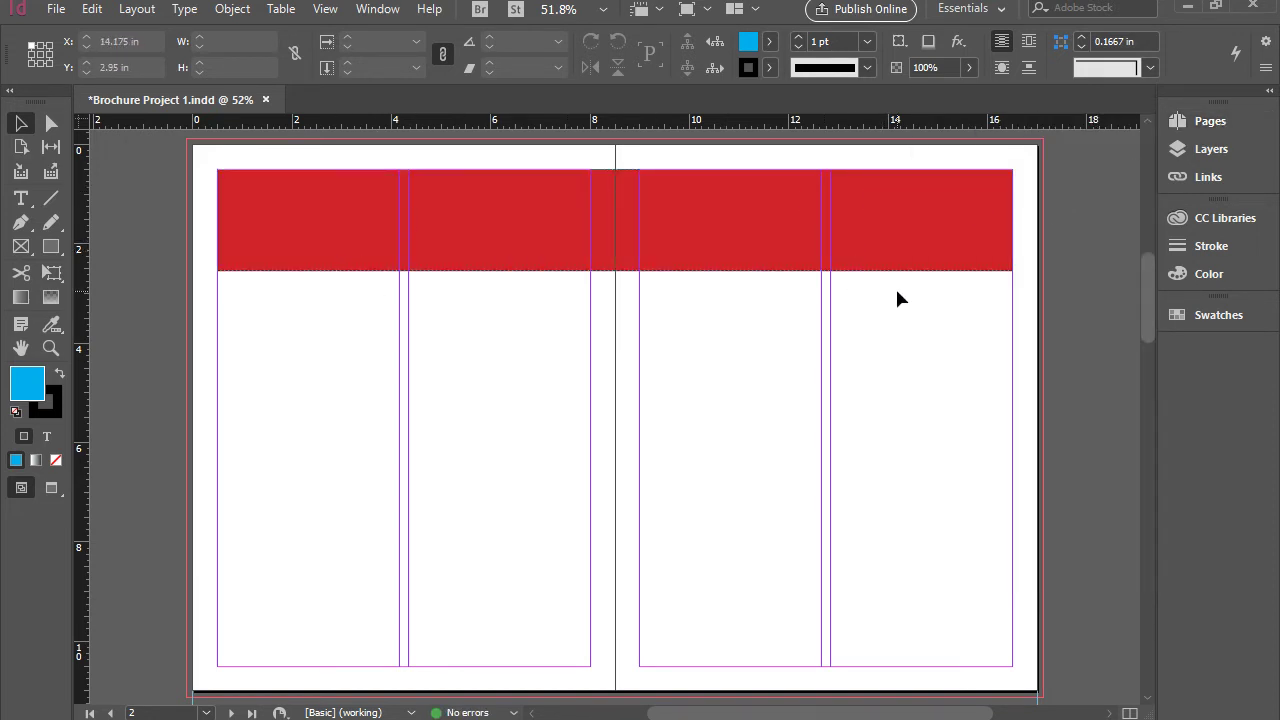
scroll(912, 359, down, 2)
scroll(919, 378, up, 4)
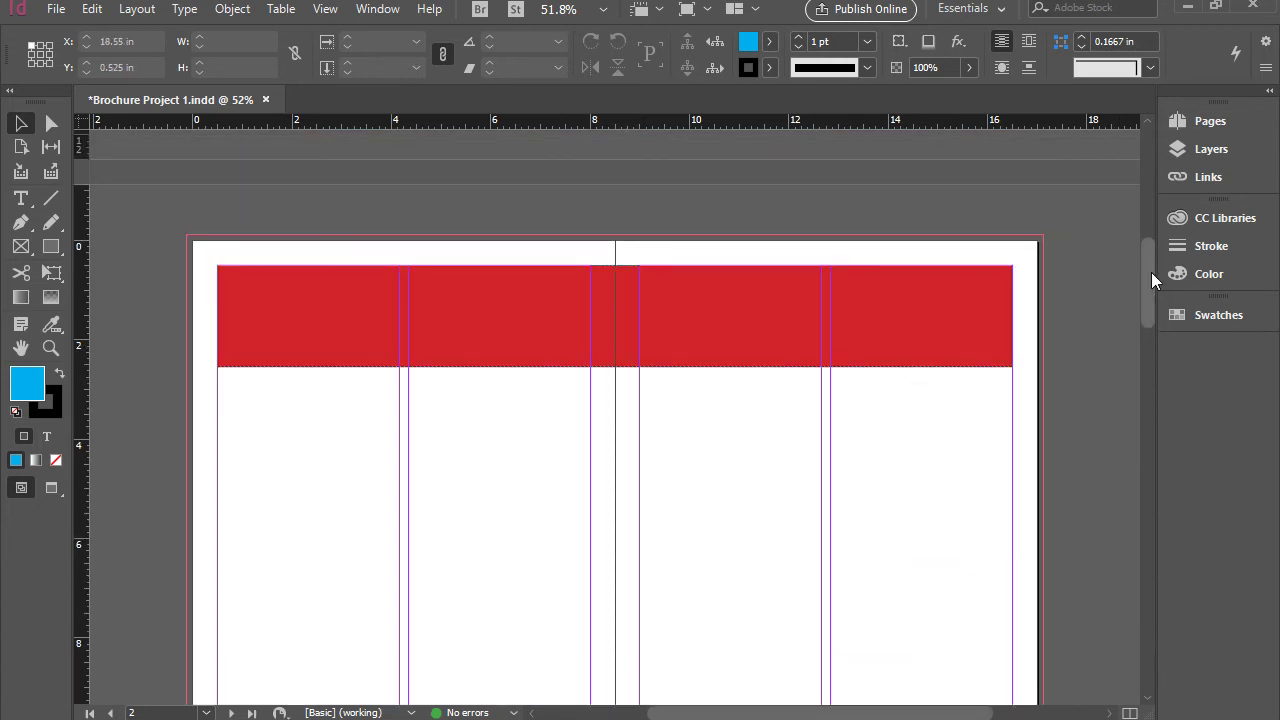
mouse_move(1151, 272)
mouse_down()
mouse_move(1136, 458)
mouse_move(1119, 251)
mouse_move(1135, 177)
mouse_move(1138, 262)
mouse_up()
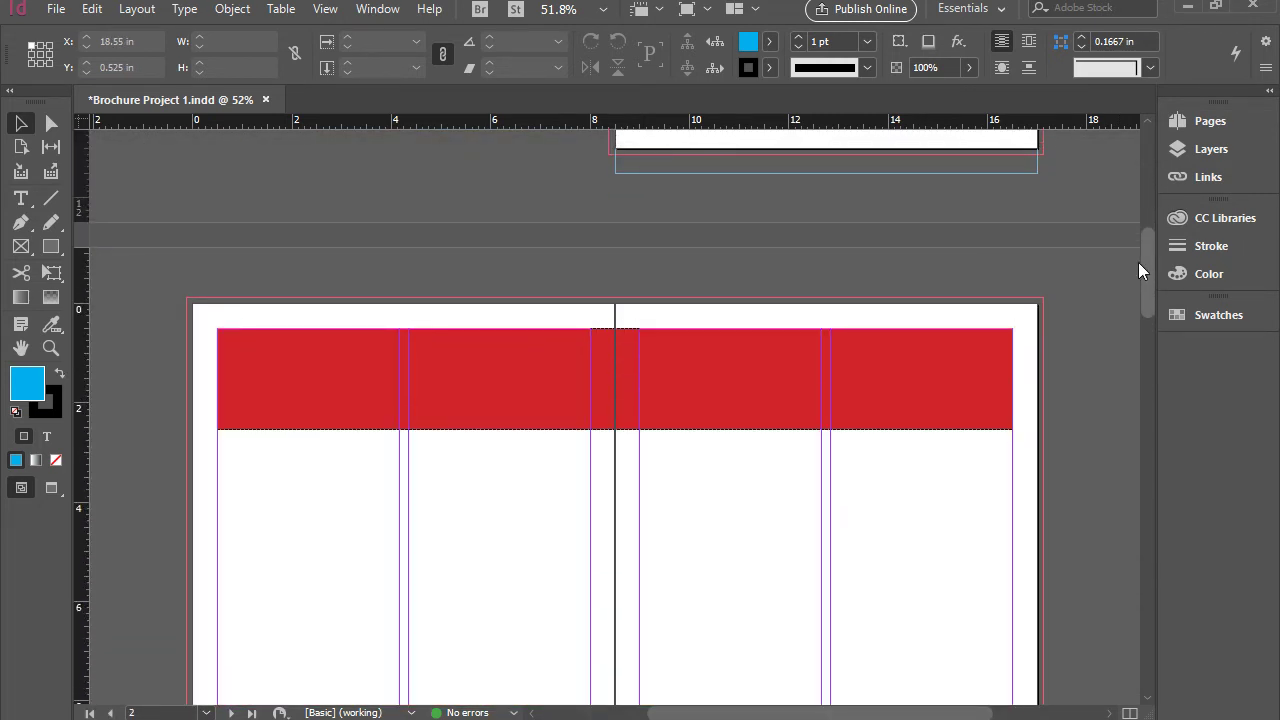
scroll(1140, 266, down, 1)
click(1195, 127)
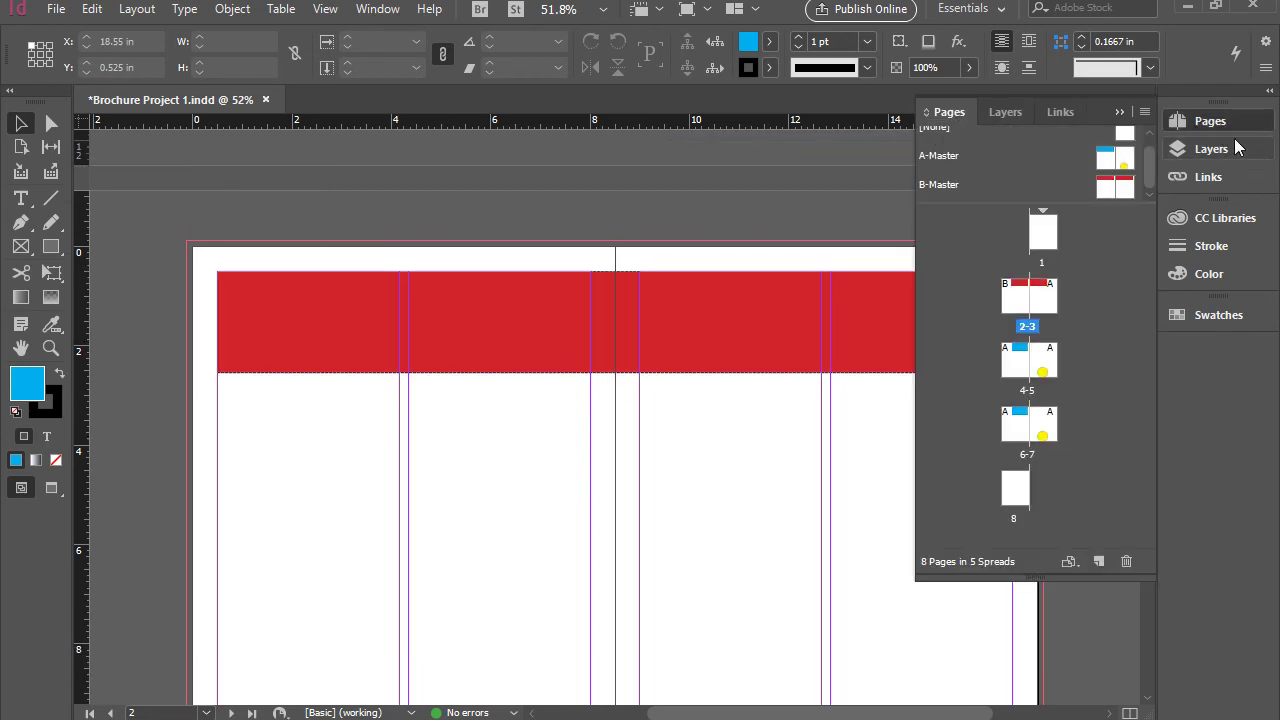
click(1234, 124)
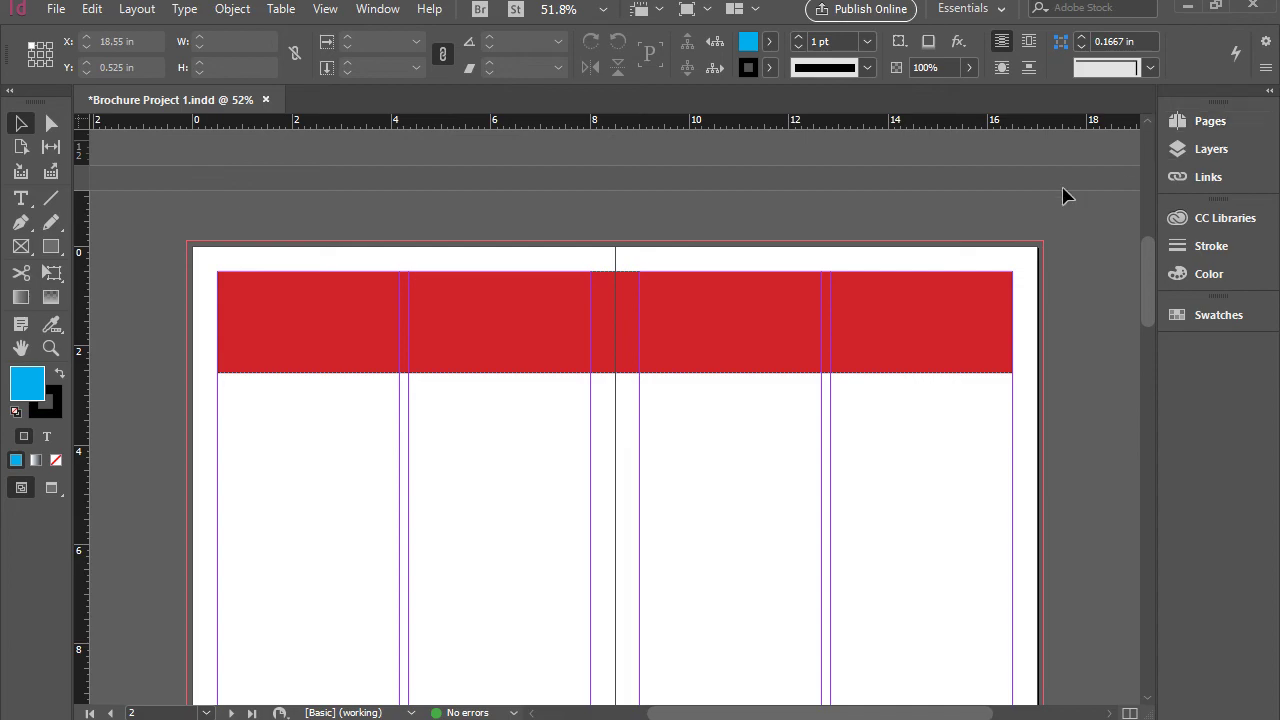